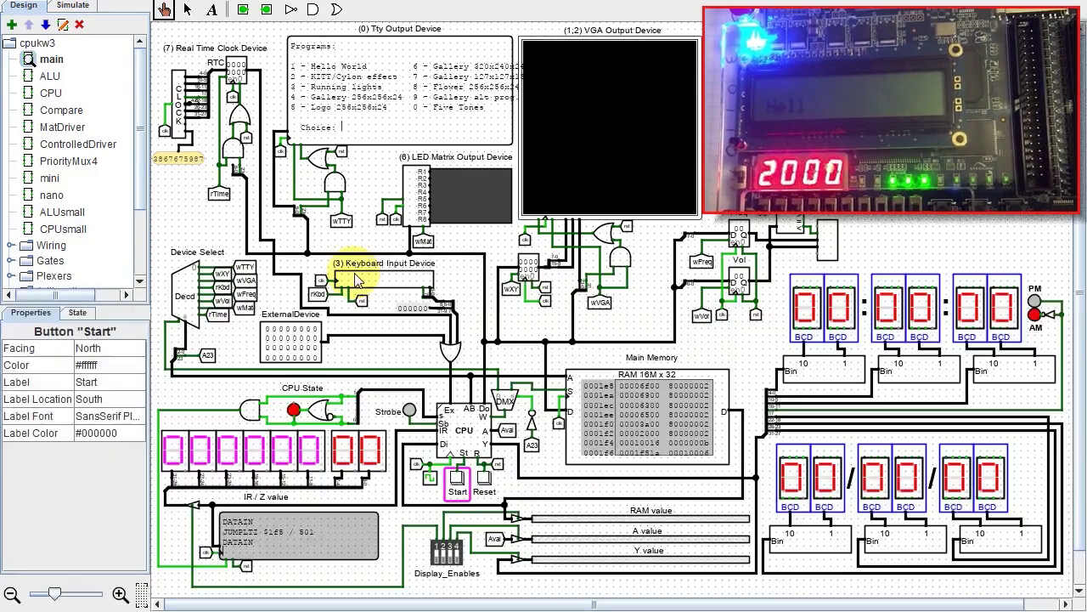
Enter 1 on the Keyboard Input Device to pick the Hello World program.
{"action": "left_click", "coordinate": [357, 281]}
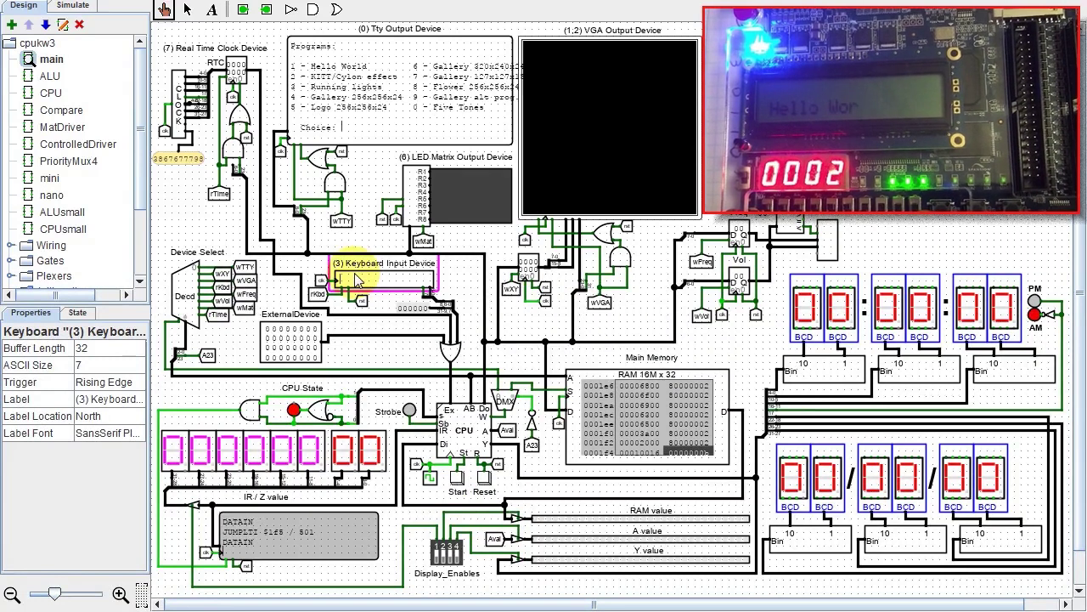
{"action": "type", "text": "1"}
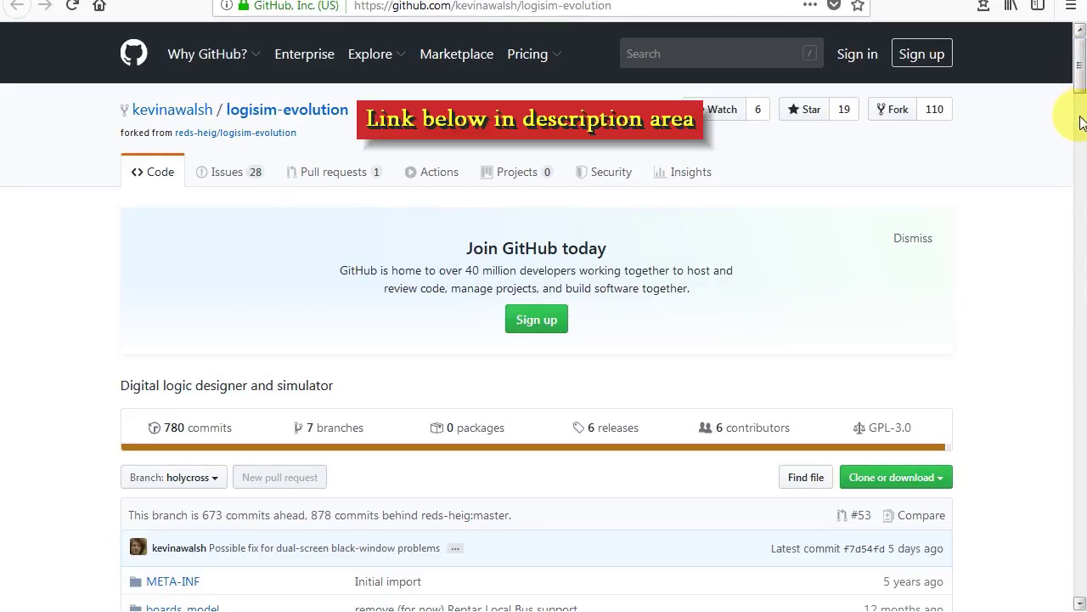
Scroll the kevinawalsh/logisim-evolution page down to the README's Windows, Mac and Linux downloads.
{"action": "scroll", "coordinate": [1080, 123], "scroll_direction": "down", "scroll_amount": 1}
{"action": "scroll", "coordinate": [1080, 123], "scroll_direction": "down", "scroll_amount": 1}
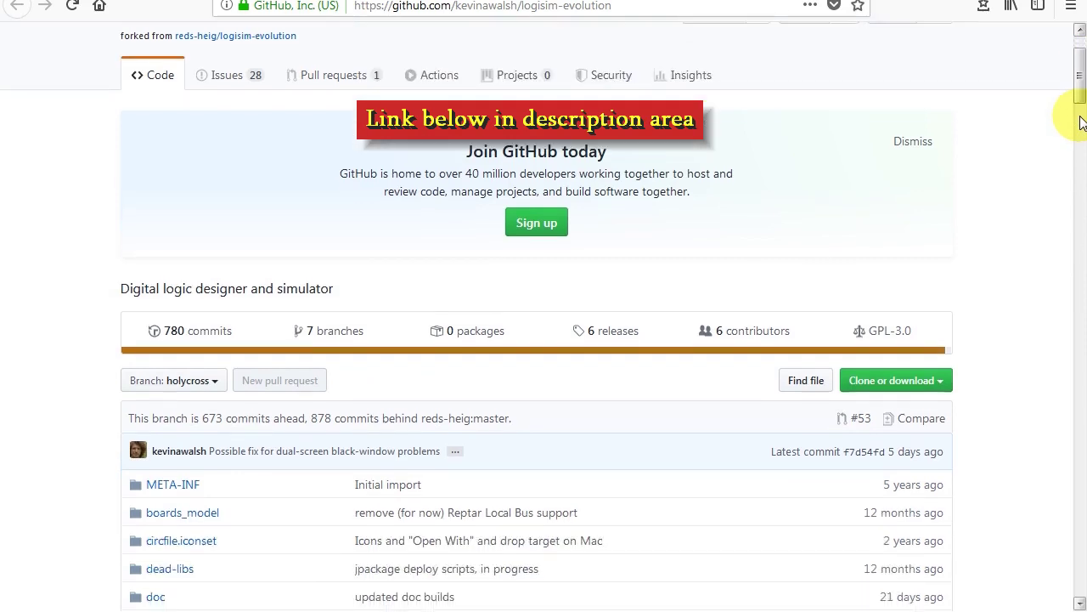
{"action": "scroll", "coordinate": [1081, 123], "scroll_direction": "down", "scroll_amount": 1}
{"action": "scroll", "coordinate": [1081, 124], "scroll_direction": "down", "scroll_amount": 2}
{"action": "scroll", "coordinate": [1081, 123], "scroll_direction": "down", "scroll_amount": 3}
{"action": "scroll", "coordinate": [1080, 123], "scroll_direction": "down", "scroll_amount": 1}
{"action": "scroll", "coordinate": [1080, 124], "scroll_direction": "down", "scroll_amount": 1}
{"action": "scroll", "coordinate": [1080, 124], "scroll_direction": "down", "scroll_amount": 1}
{"action": "scroll", "coordinate": [1080, 123], "scroll_direction": "down", "scroll_amount": 2}
{"action": "scroll", "coordinate": [1081, 123], "scroll_direction": "down", "scroll_amount": 1}
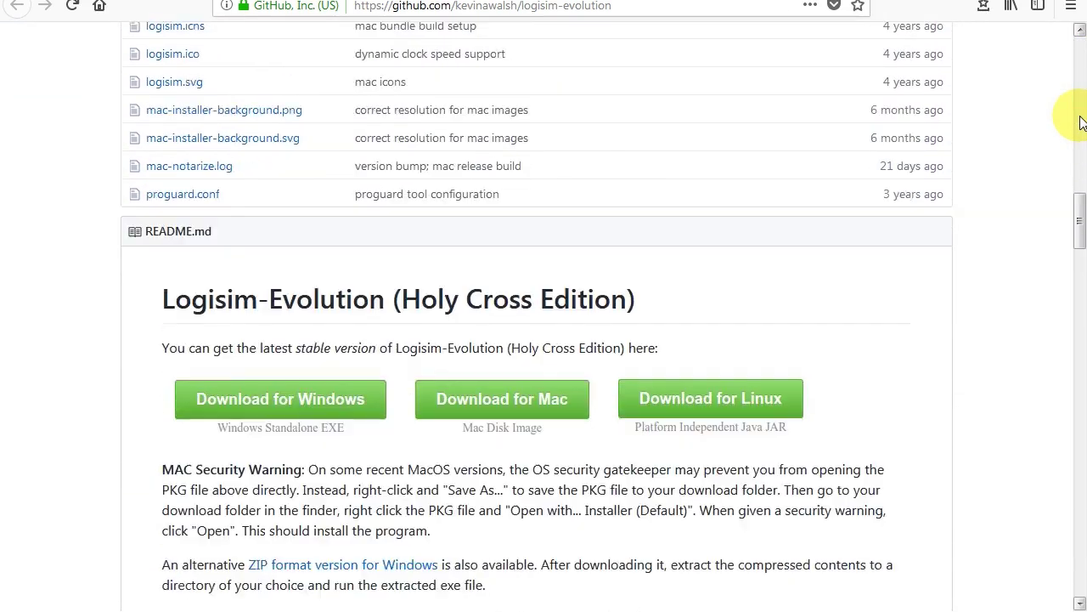
{"action": "scroll", "coordinate": [1081, 123], "scroll_direction": "down", "scroll_amount": 1}
{"action": "scroll", "coordinate": [1080, 123], "scroll_direction": "down", "scroll_amount": 2}
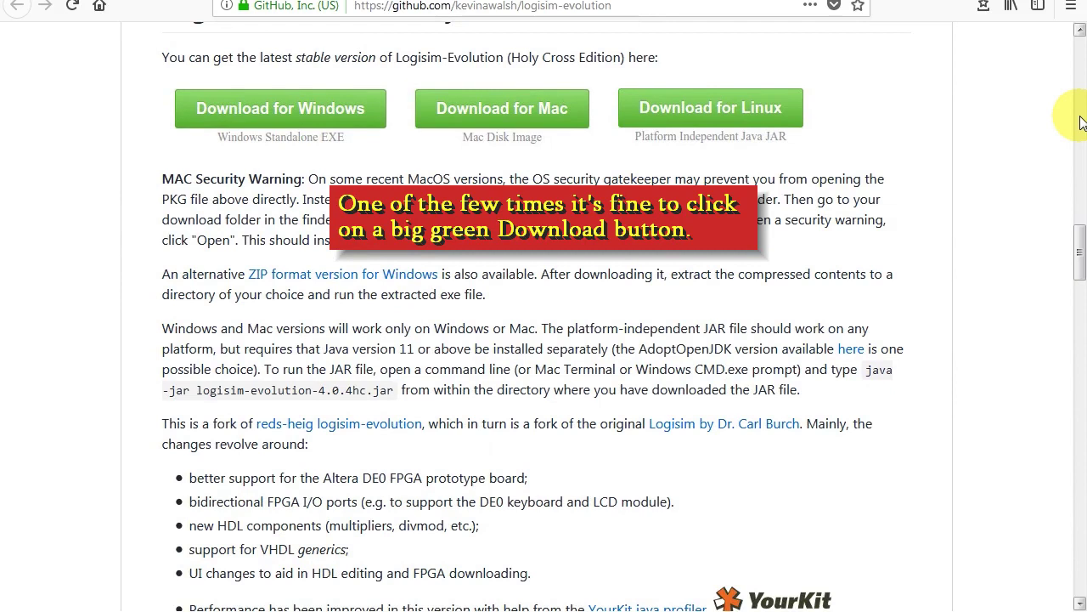
{"action": "scroll", "coordinate": [1081, 124], "scroll_direction": "down", "scroll_amount": 1}
{"action": "scroll", "coordinate": [1081, 123], "scroll_direction": "down", "scroll_amount": 1}
{"action": "scroll", "coordinate": [1081, 123], "scroll_direction": "down", "scroll_amount": 1}
{"action": "scroll", "coordinate": [1080, 123], "scroll_direction": "down", "scroll_amount": 1}
{"action": "scroll", "coordinate": [1081, 123], "scroll_direction": "down", "scroll_amount": 2}
{"action": "scroll", "coordinate": [1081, 123], "scroll_direction": "down", "scroll_amount": 1}
{"action": "scroll", "coordinate": [1080, 123], "scroll_direction": "down", "scroll_amount": 1}
{"action": "scroll", "coordinate": [1081, 123], "scroll_direction": "down", "scroll_amount": 1}
{"action": "scroll", "coordinate": [1080, 123], "scroll_direction": "down", "scroll_amount": 1}
{"action": "scroll", "coordinate": [1081, 123], "scroll_direction": "down", "scroll_amount": 1}
{"action": "scroll", "coordinate": [1081, 123], "scroll_direction": "down", "scroll_amount": 1}
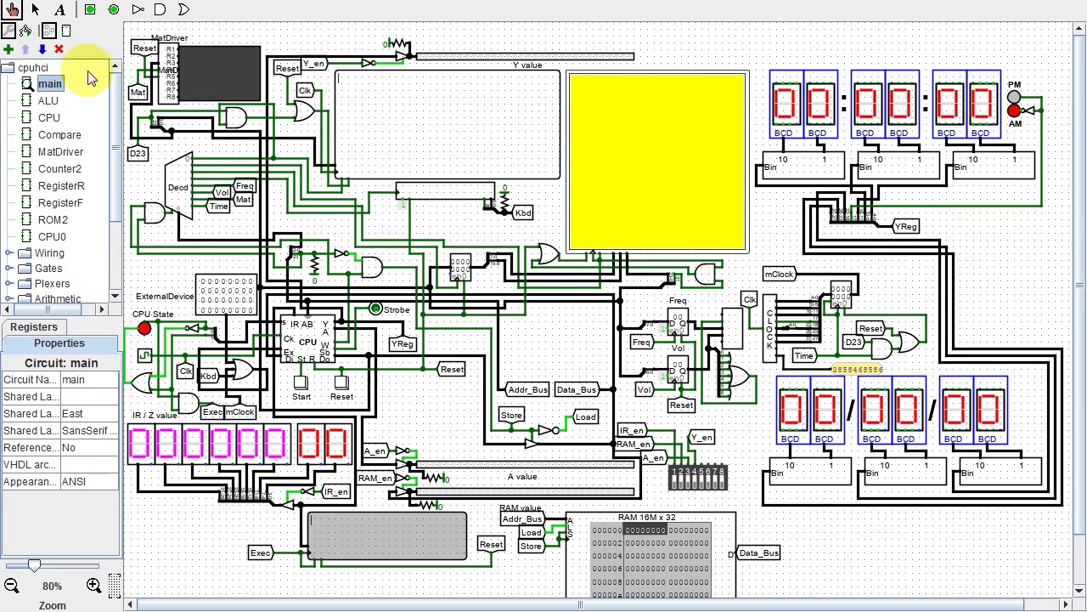
Open the cpuhci CPU subcircuit, then its ALU subcircuit, from the Design tree.
{"action": "double_click", "coordinate": [48, 118]}
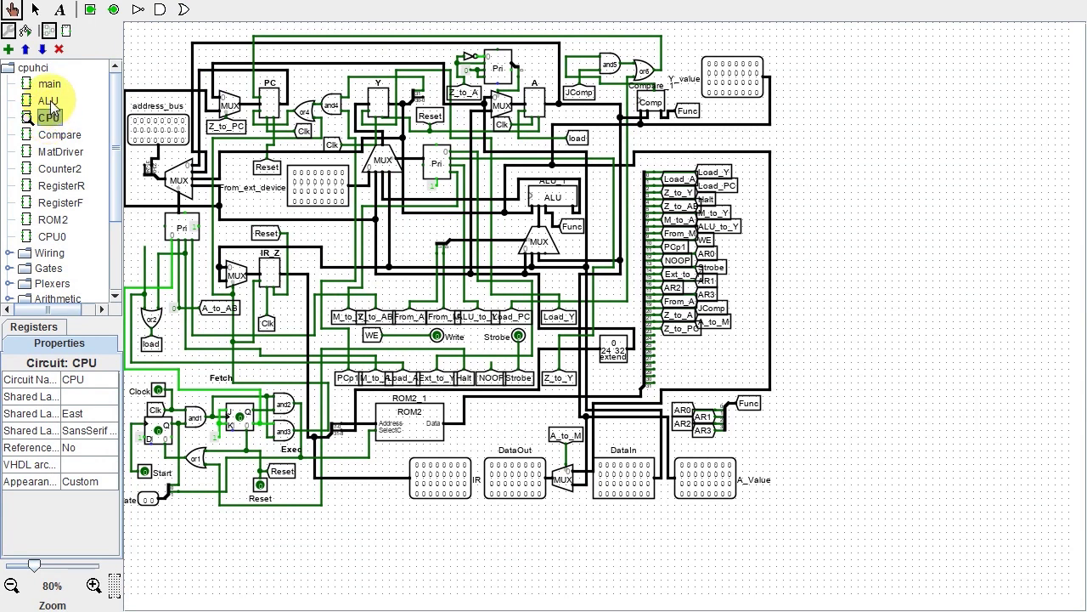
{"action": "double_click", "coordinate": [48, 102]}
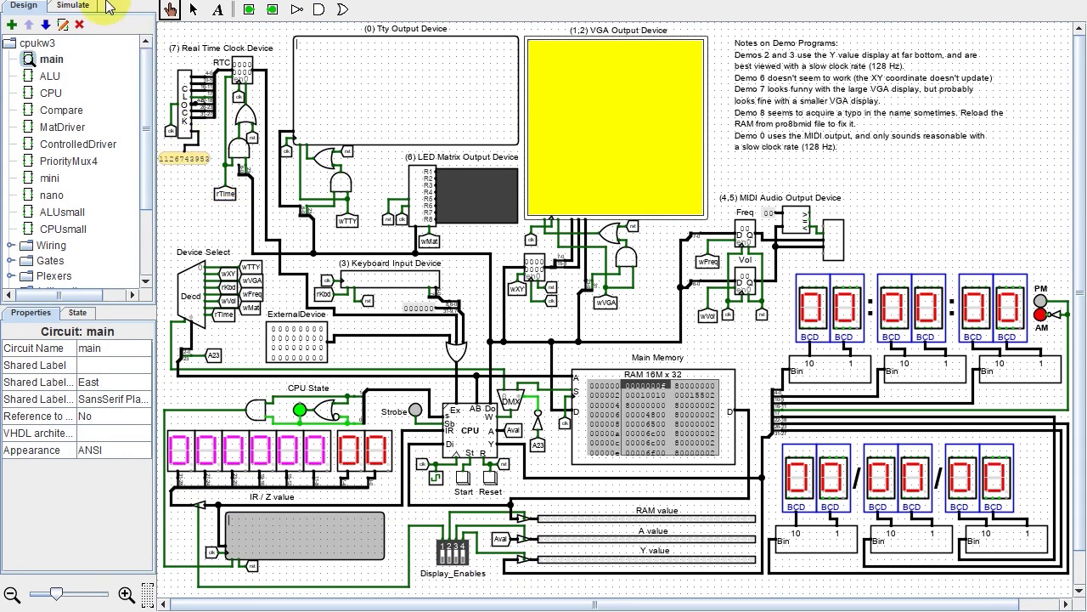
{"action": "double_click", "coordinate": [52, 78]}
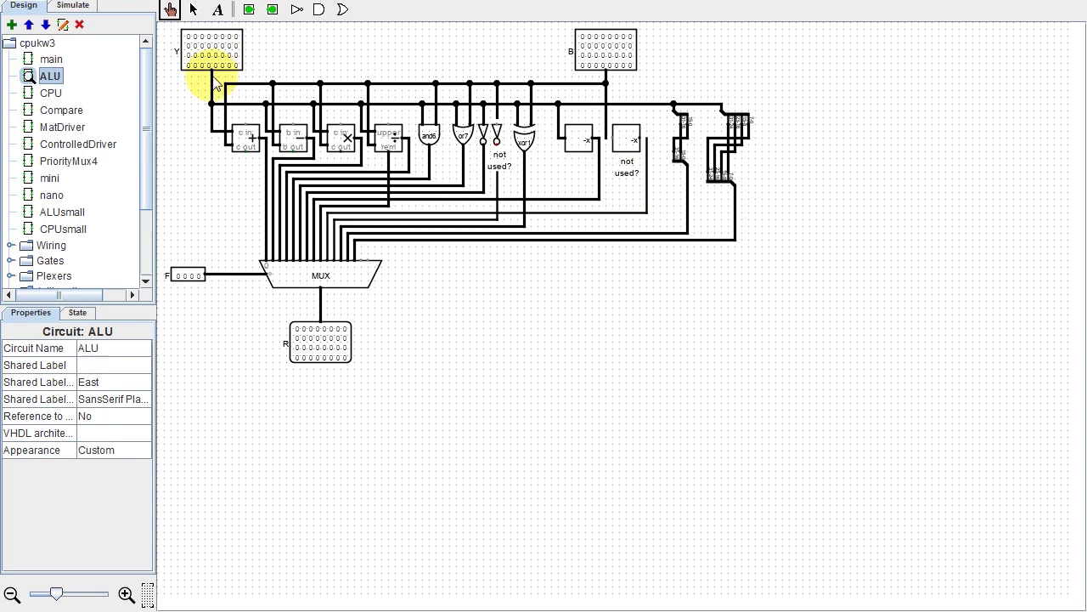
{"action": "left_click", "coordinate": [58, 94]}
{"action": "double_click", "coordinate": [53, 93]}
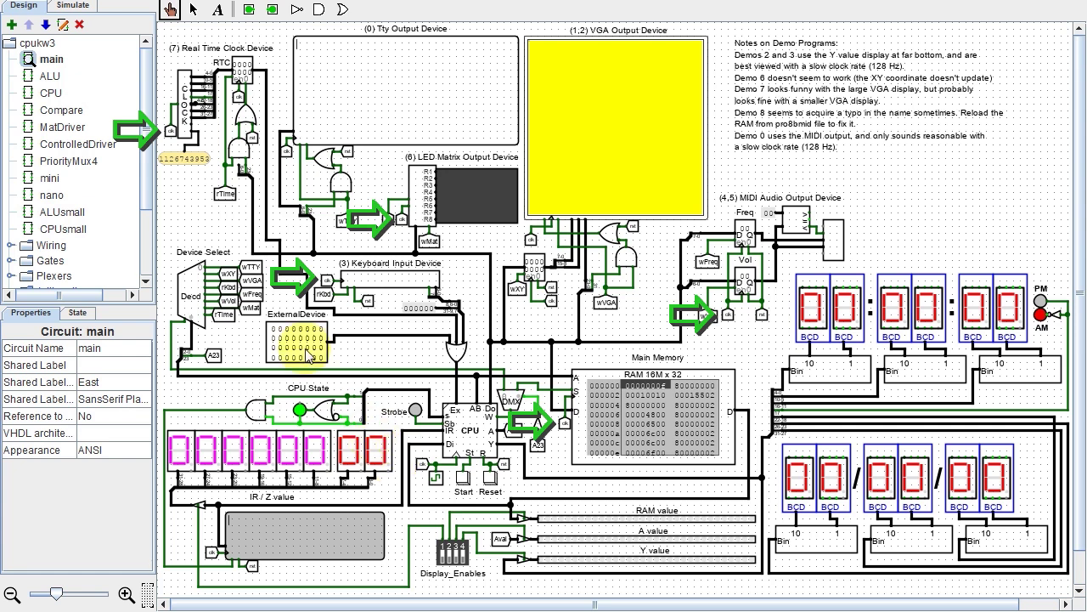
Open the cpukw3 ALU subcircuit, then move on to the CPU subcircuit.
{"action": "double_click", "coordinate": [51, 76]}
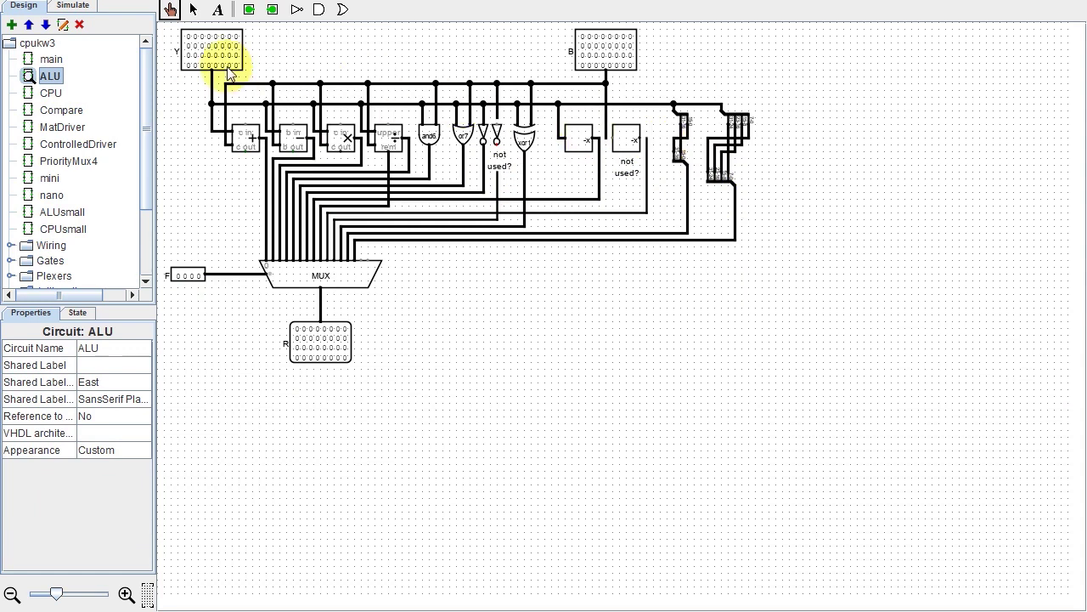
{"action": "double_click", "coordinate": [61, 96]}
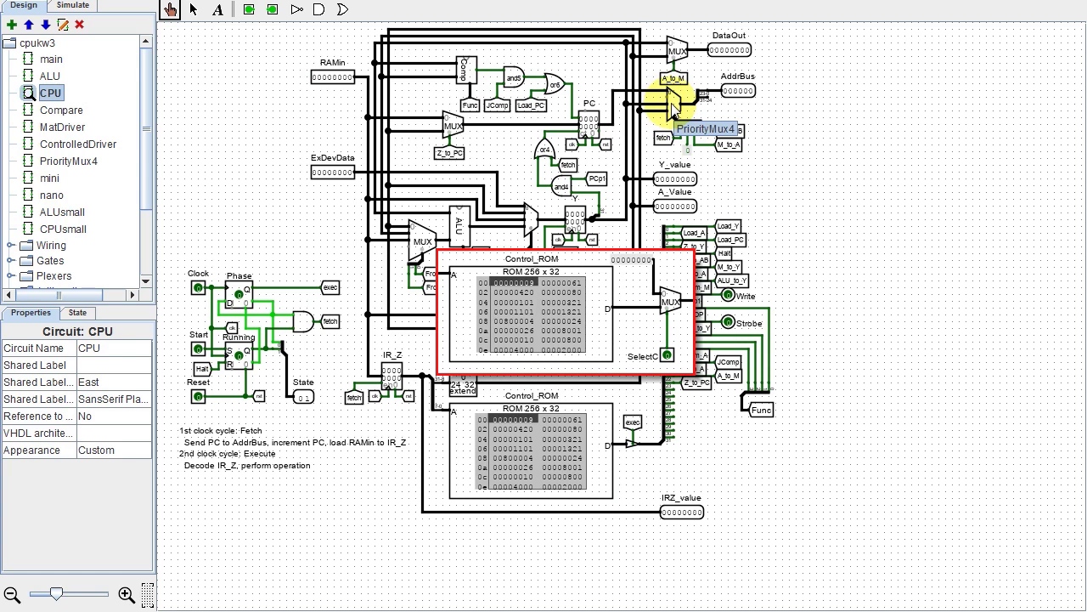
Step into PriorityMux4 and view the Prio logic array's program.
{"action": "double_click", "coordinate": [671, 103]}
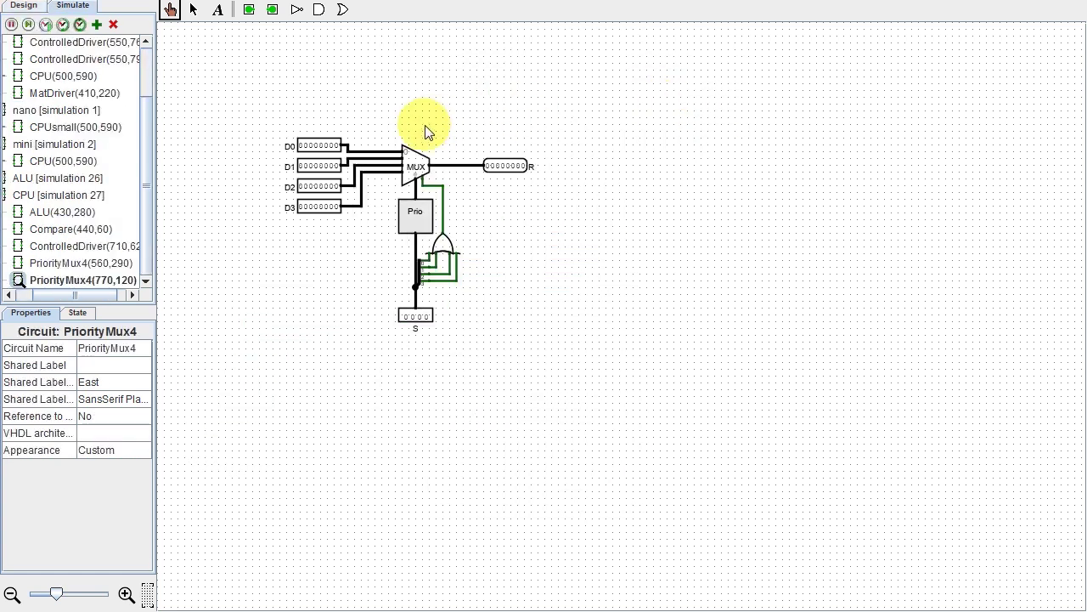
{"action": "left_click", "coordinate": [410, 217]}
{"action": "left_click", "coordinate": [103, 401]}
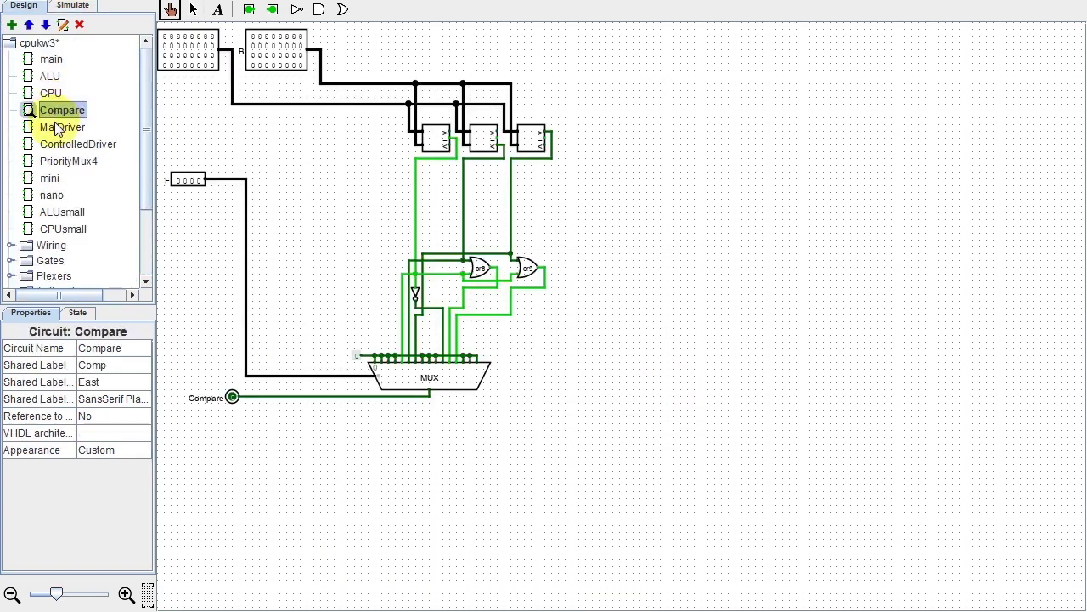
Open the MatDriver, ControlledDriver and mini circuits in turn.
{"action": "left_click", "coordinate": [57, 127]}
{"action": "double_click", "coordinate": [58, 127]}
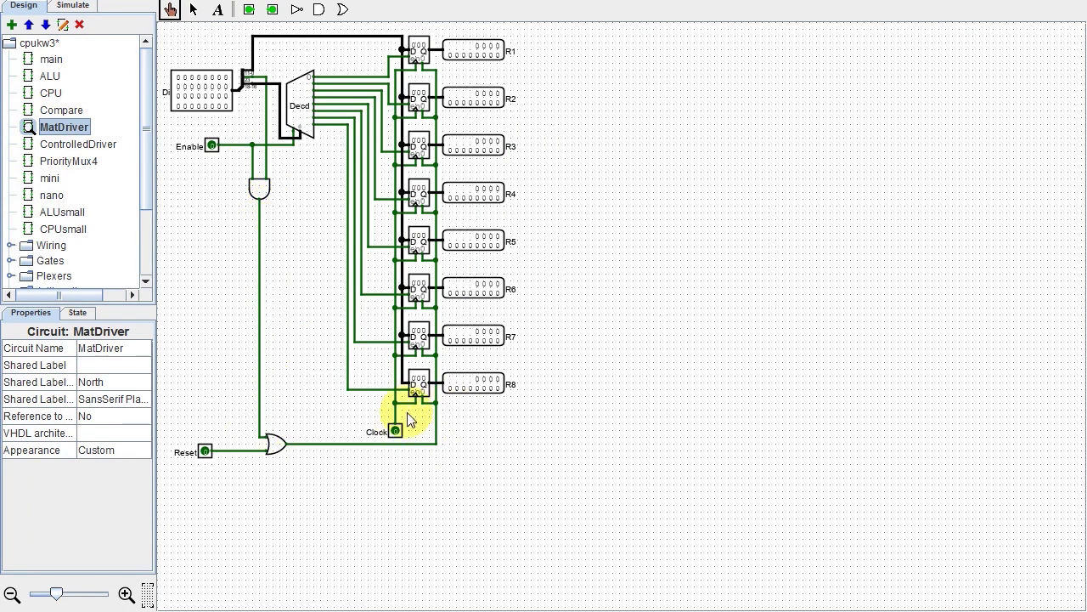
{"action": "double_click", "coordinate": [80, 145]}
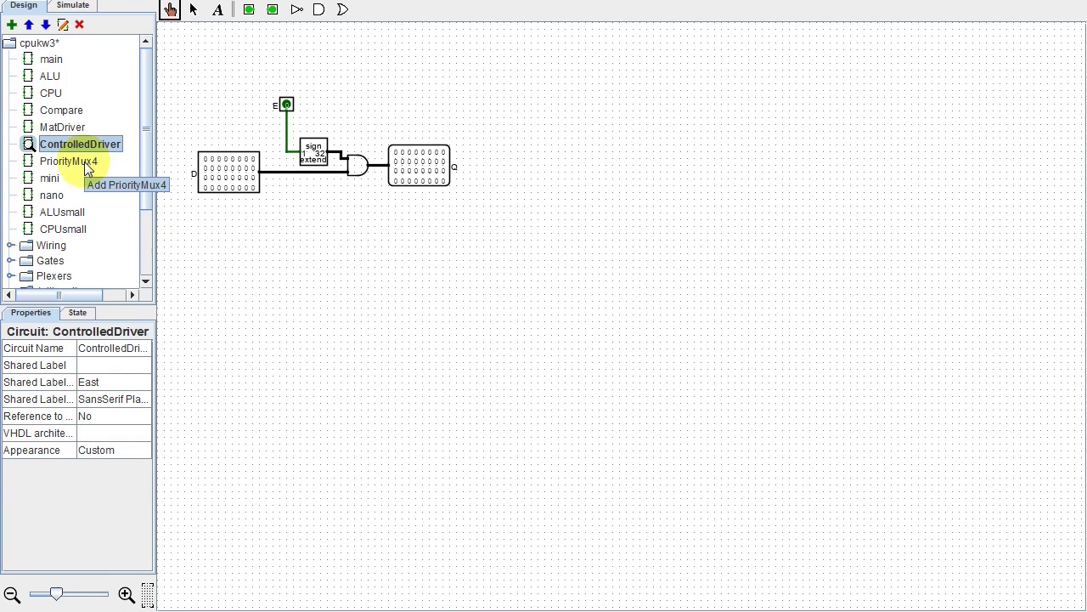
{"action": "left_click", "coordinate": [84, 163]}
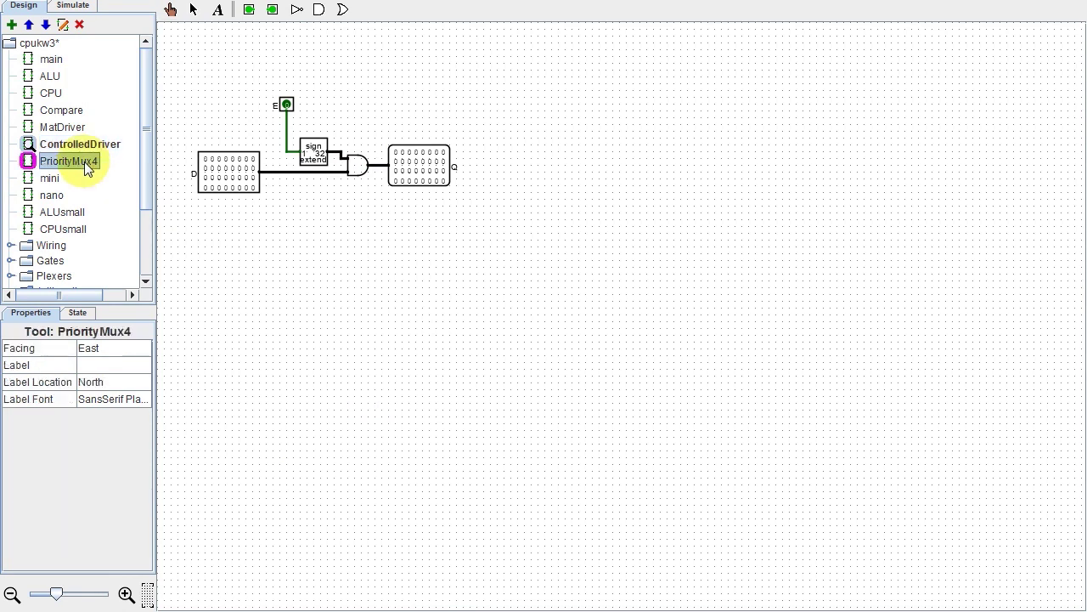
{"action": "double_click", "coordinate": [51, 178]}
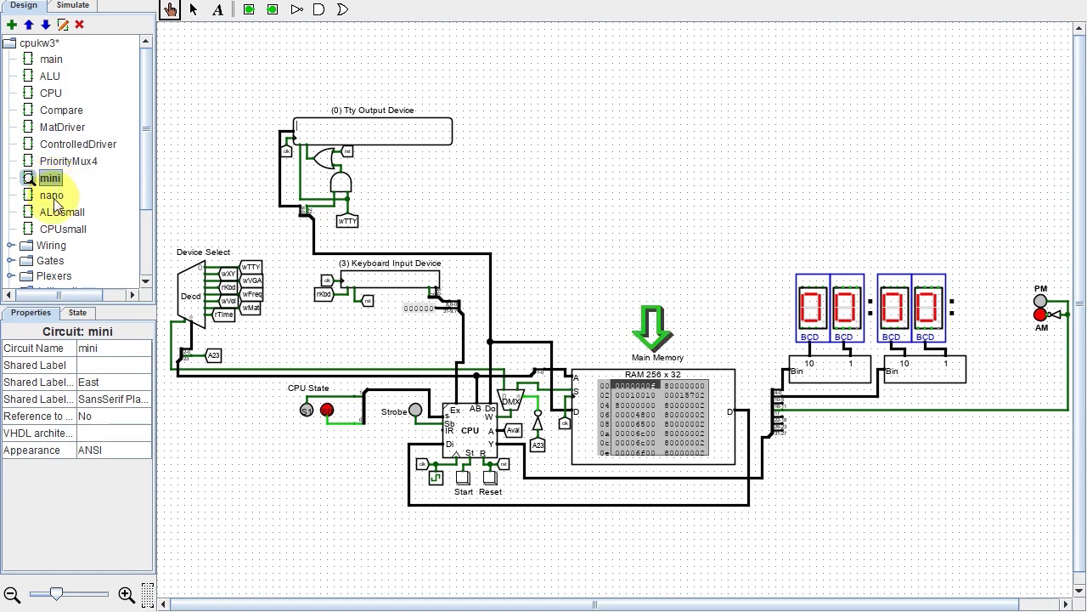
Open the nano, ALUsmall and CPUsmall circuits in turn from the Design tree.
{"action": "double_click", "coordinate": [52, 196]}
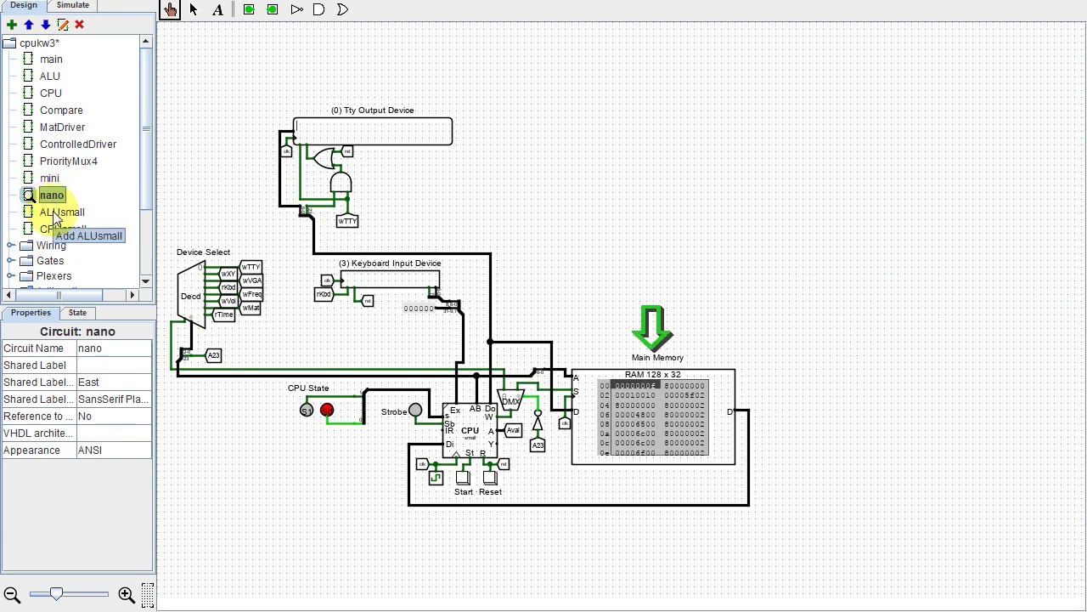
{"action": "double_click", "coordinate": [55, 220]}
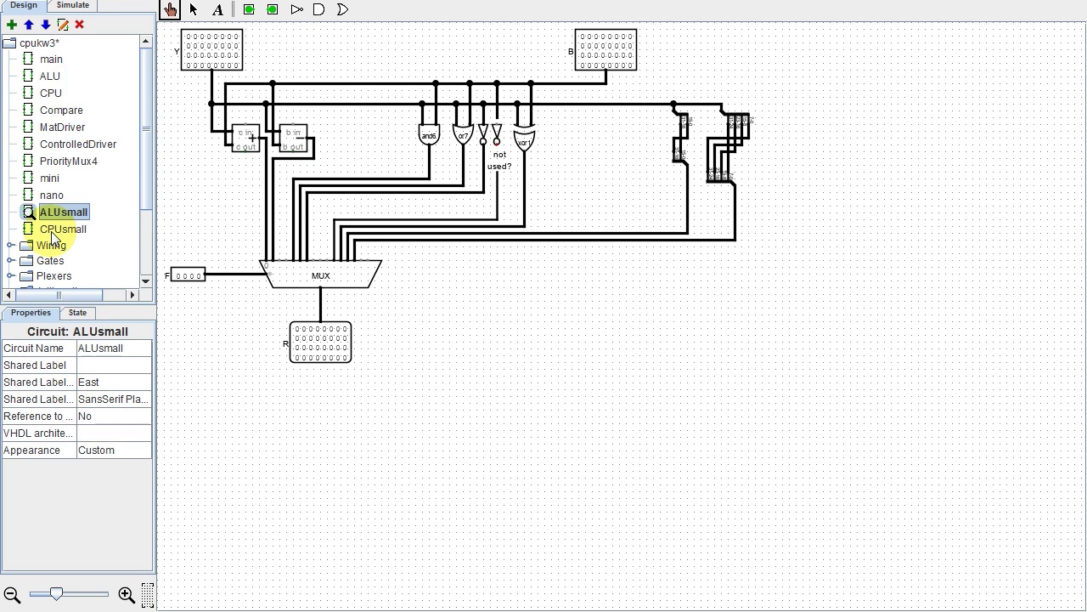
{"action": "double_click", "coordinate": [56, 230]}
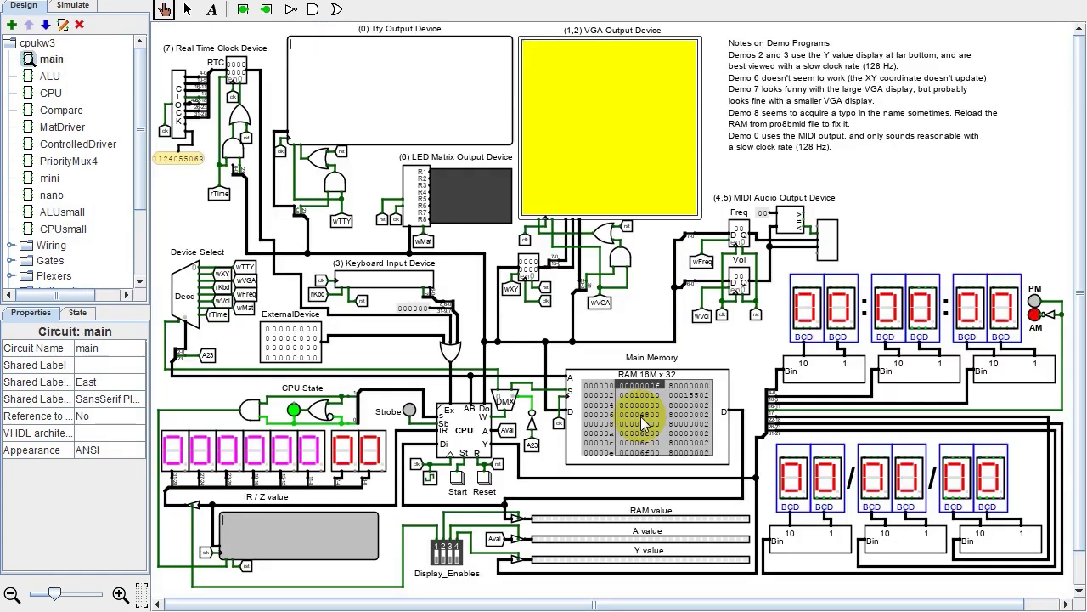
Load julia.raw into Main Memory in v3.0 hex format.
{"action": "right_click", "coordinate": [639, 416]}
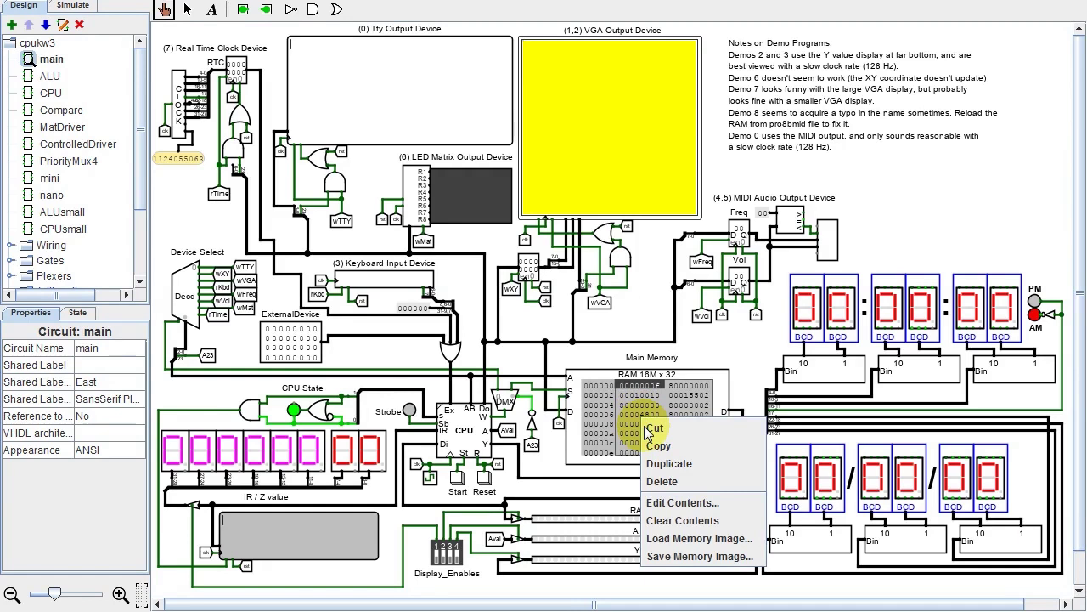
{"action": "left_click", "coordinate": [672, 538]}
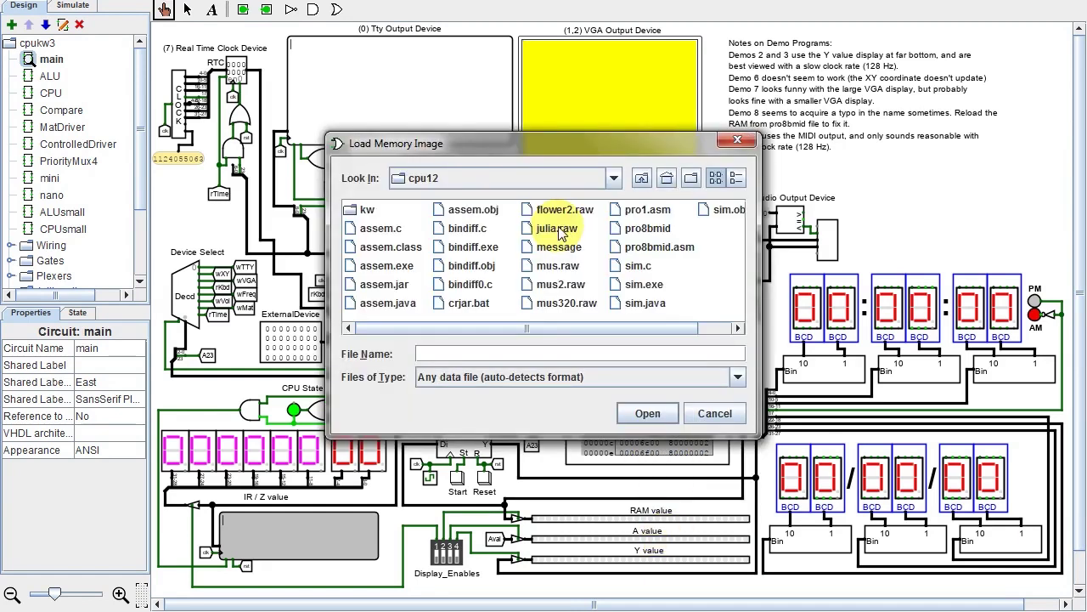
{"action": "double_click", "coordinate": [556, 229]}
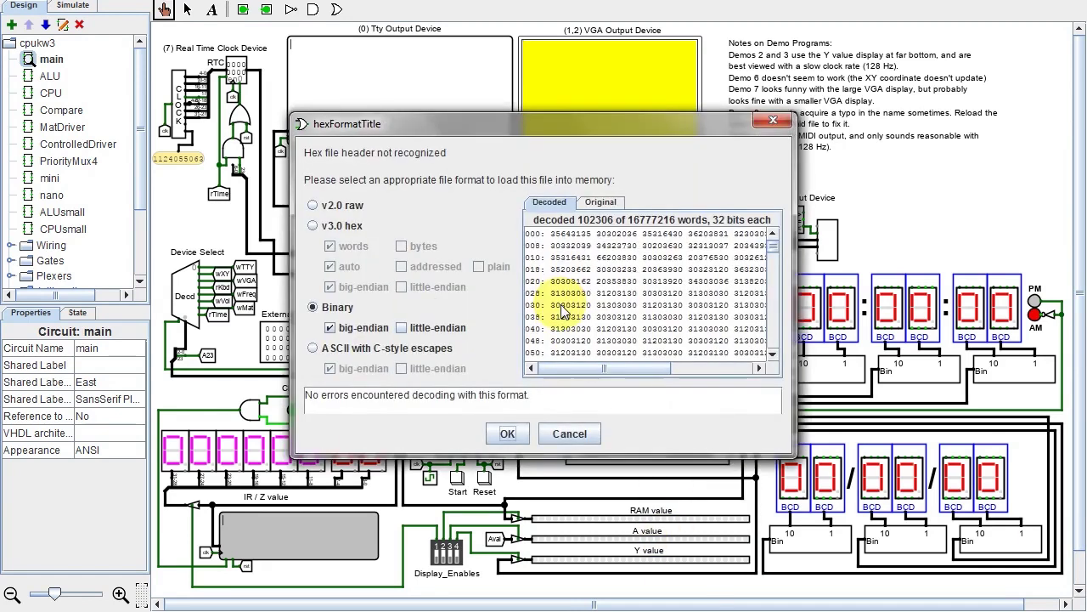
{"action": "left_click", "coordinate": [603, 202]}
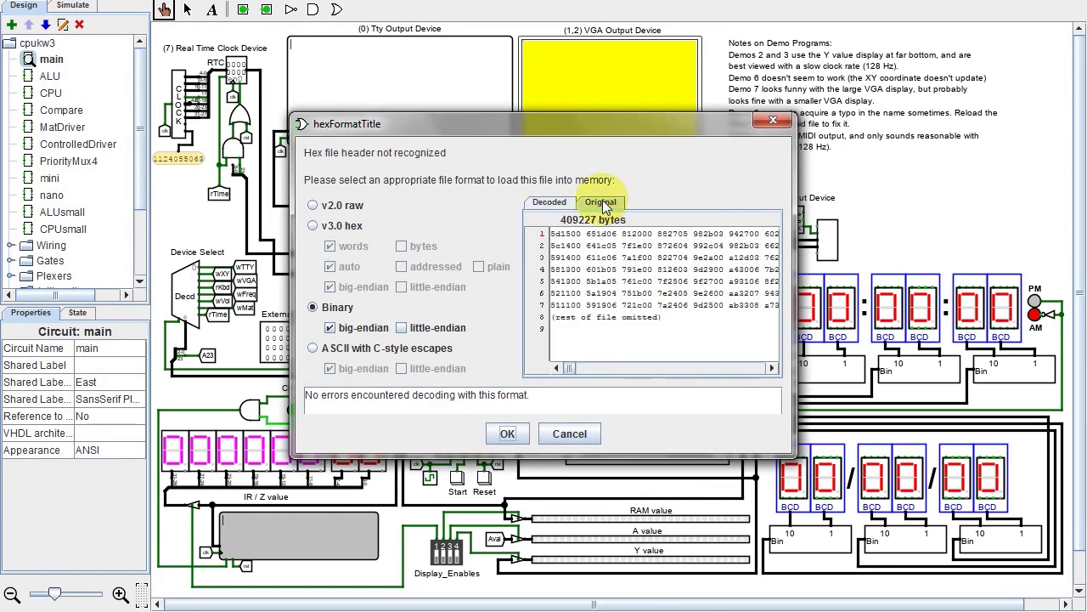
{"action": "left_click", "coordinate": [568, 208]}
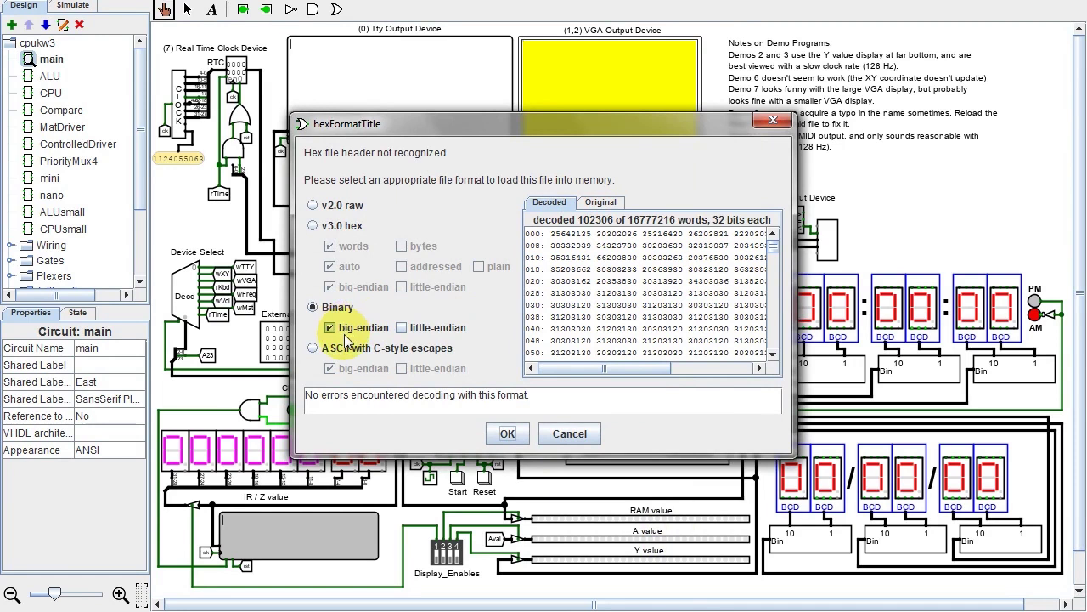
{"action": "left_click", "coordinate": [316, 226]}
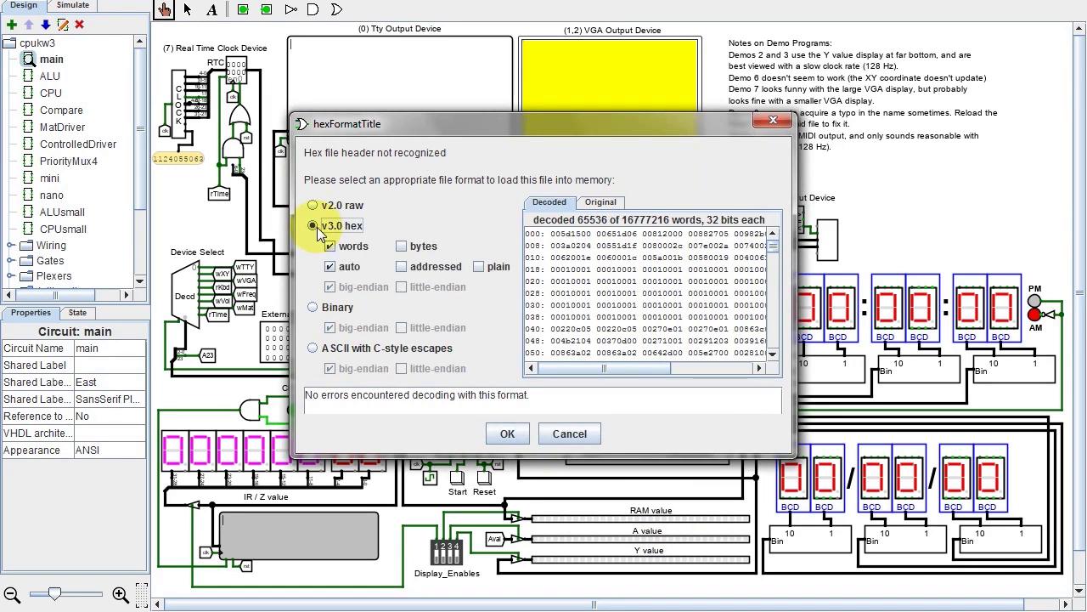
{"action": "key", "text": "Return"}
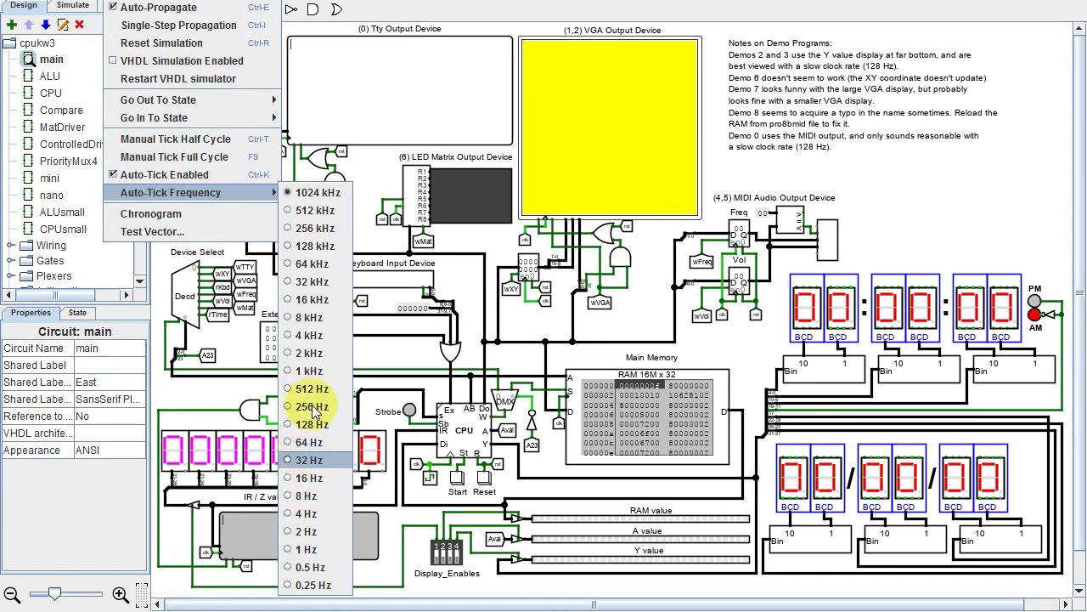
Set the auto-tick frequency to 16 kHz.
{"action": "left_click", "coordinate": [313, 299]}
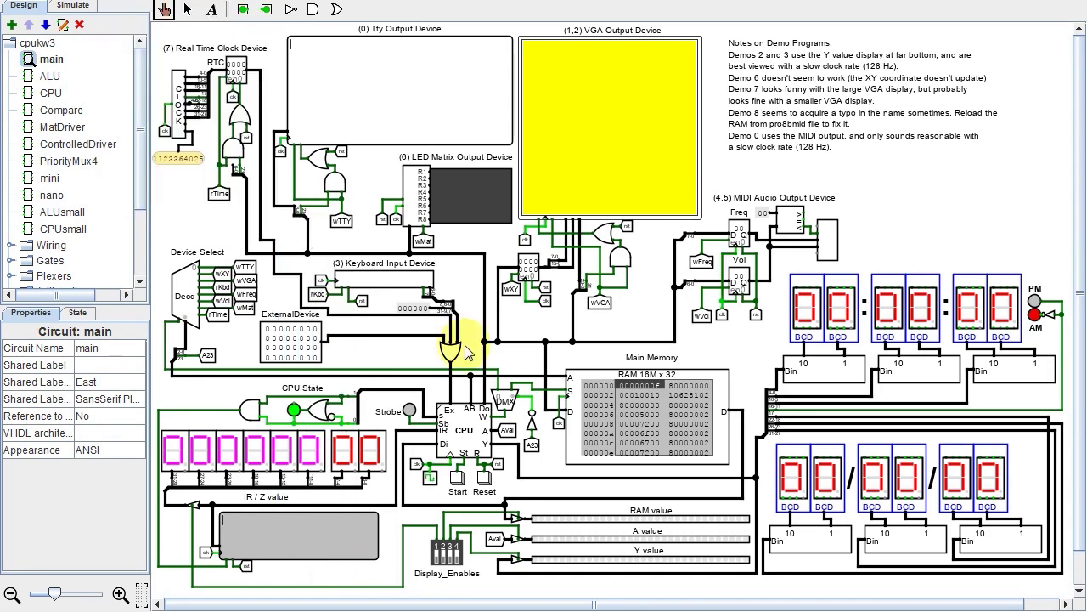
Start the CPU and enter 1 on the keyboard to run Hello World.
{"action": "left_click", "coordinate": [459, 486]}
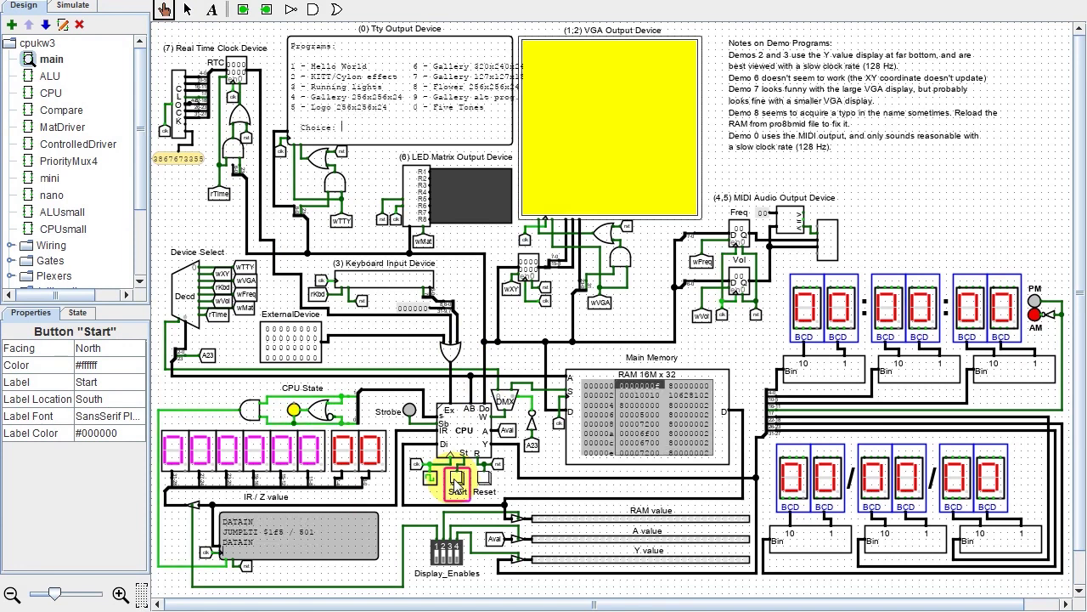
{"action": "left_click", "coordinate": [356, 280]}
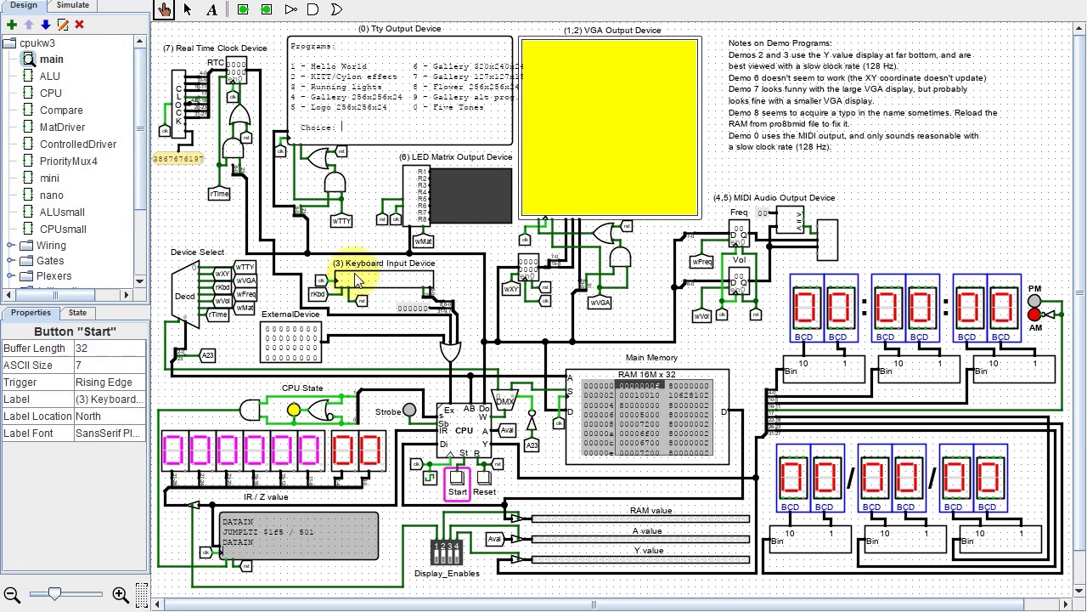
{"action": "left_click", "coordinate": [356, 280]}
{"action": "type", "text": "1"}
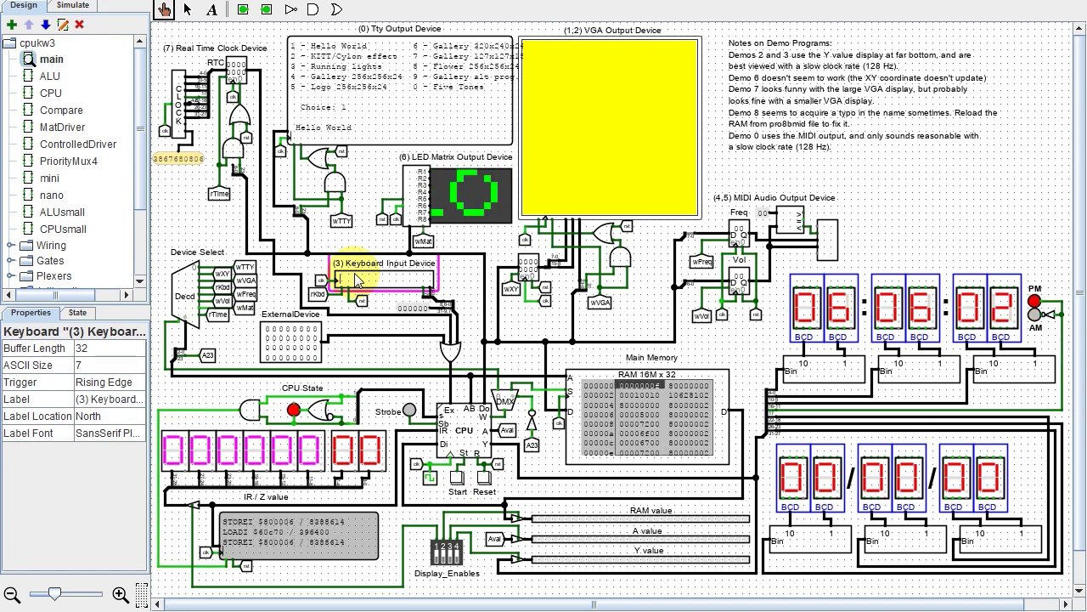
Reset, launch demo 8, and flip two Display_Enables DIP switches.
{"action": "key", "text": "ctrl+r"}
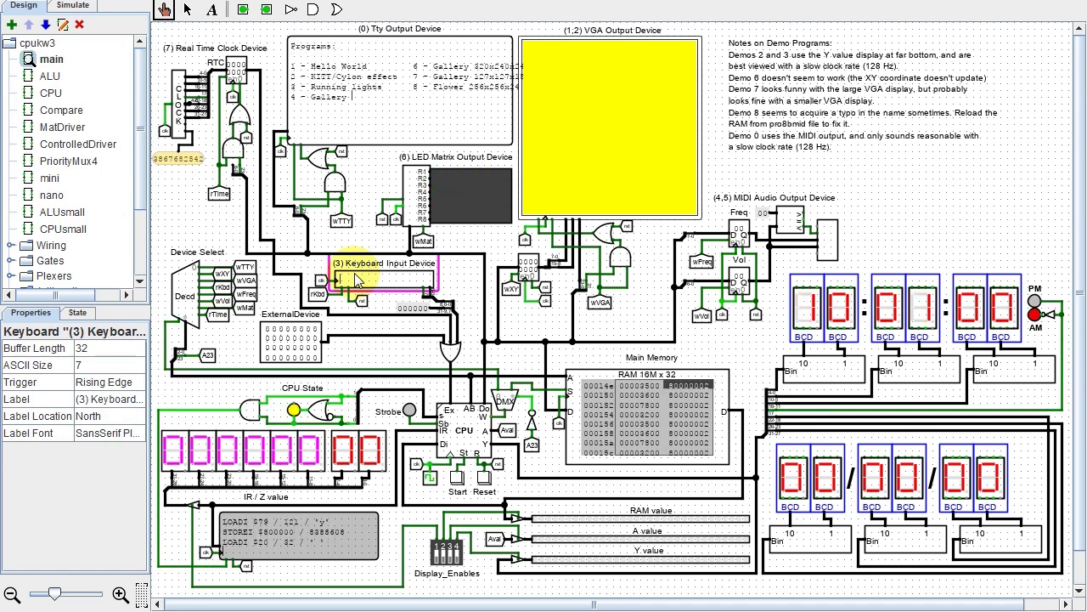
{"action": "type", "text": "8"}
{"action": "left_click", "coordinate": [437, 552]}
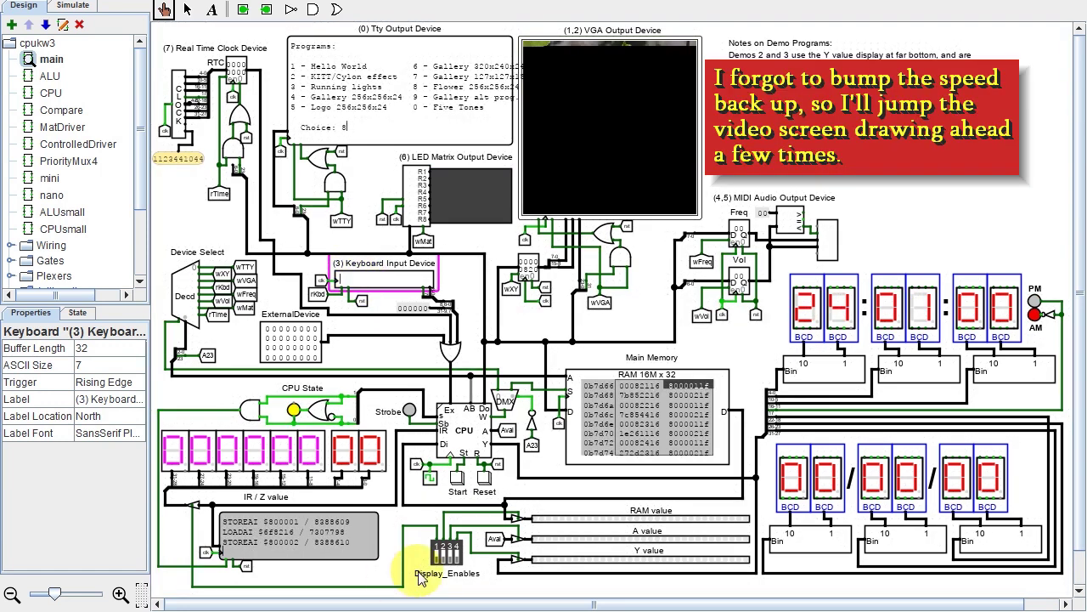
{"action": "left_click", "coordinate": [436, 560]}
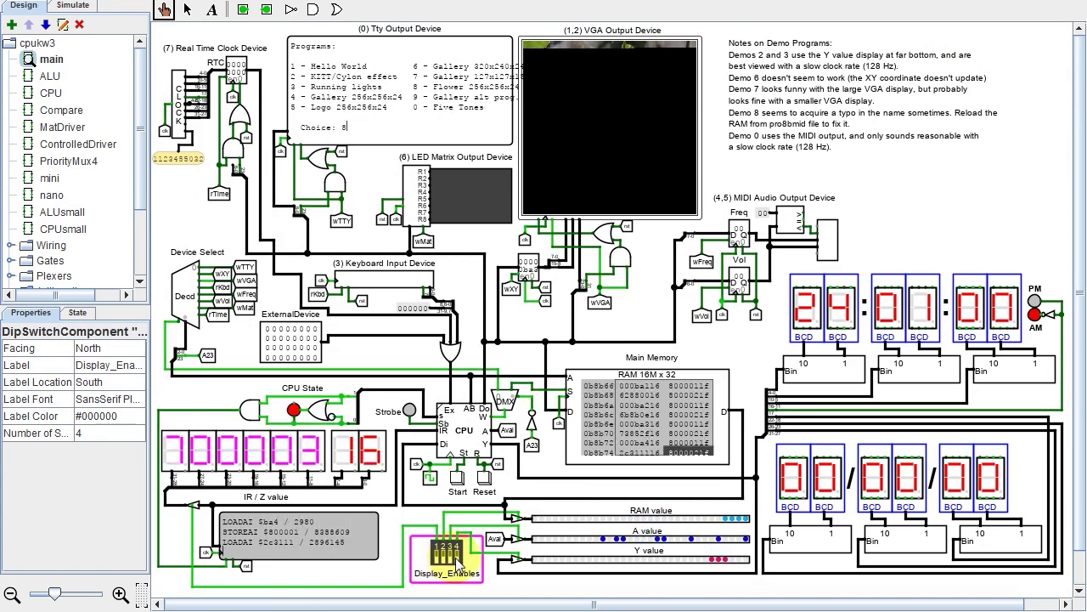
Show the simulation hierarchy and State view, scrolling sideways through the live values.
{"action": "left_click", "coordinate": [77, 312]}
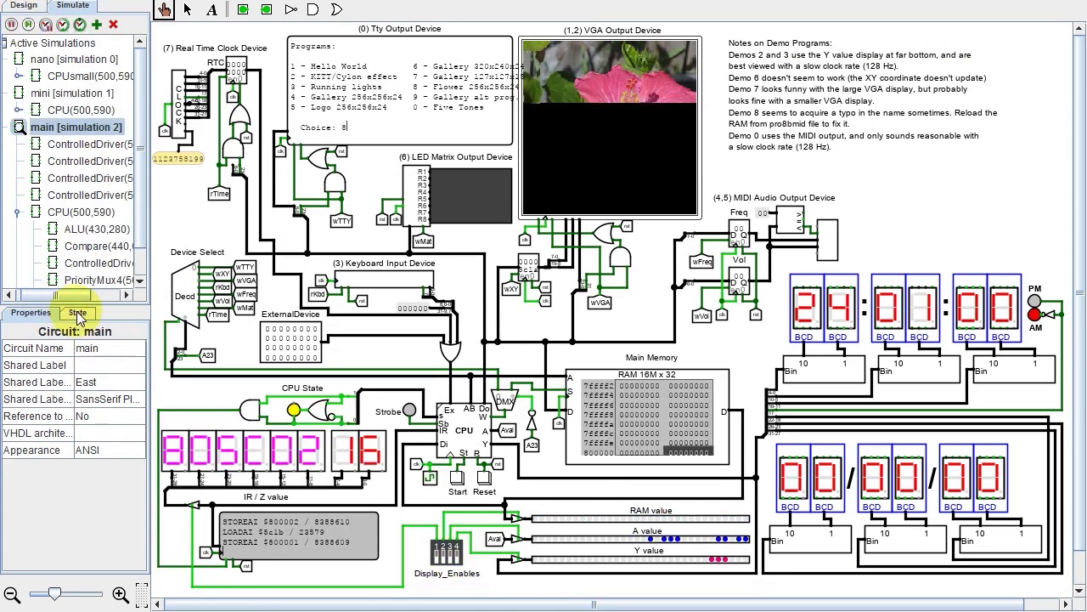
{"action": "left_click", "coordinate": [77, 314]}
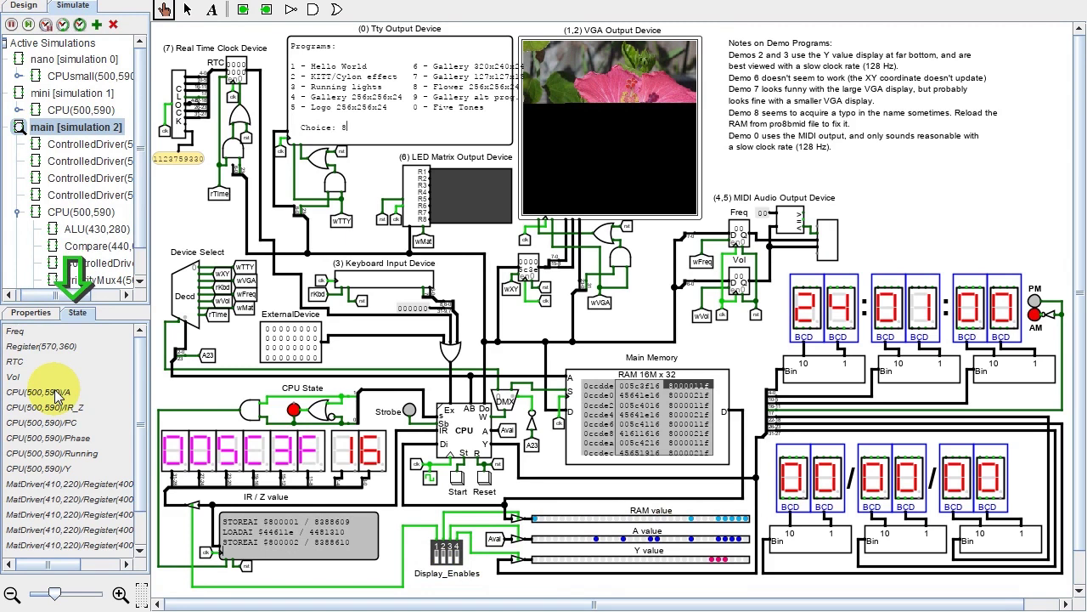
{"action": "left_click_drag", "start_coordinate": [71, 564], "coordinate": [109, 565]}
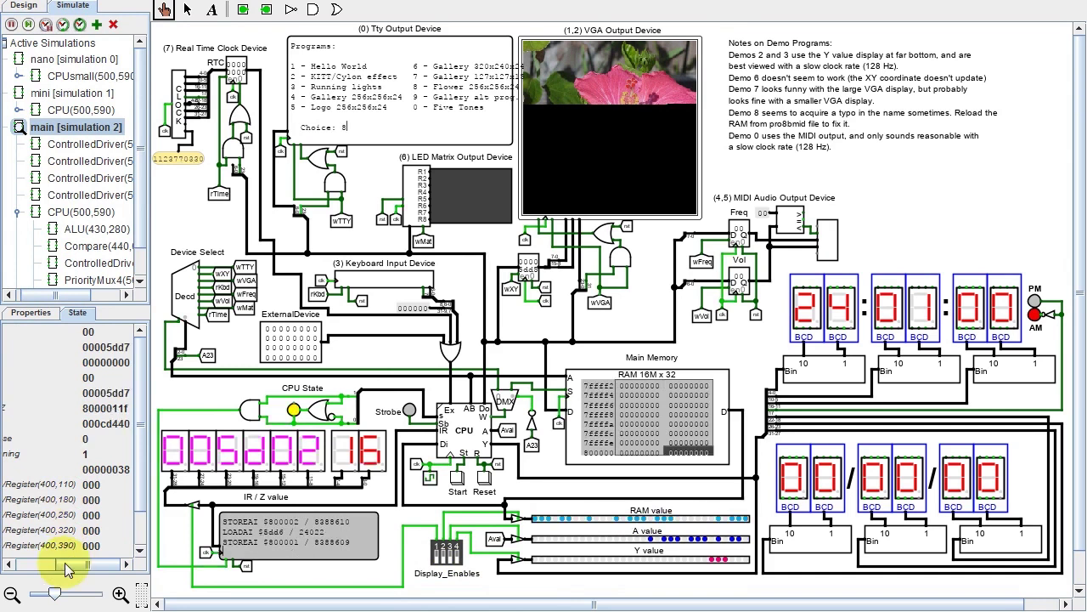
{"action": "left_click_drag", "start_coordinate": [62, 564], "coordinate": [19, 564]}
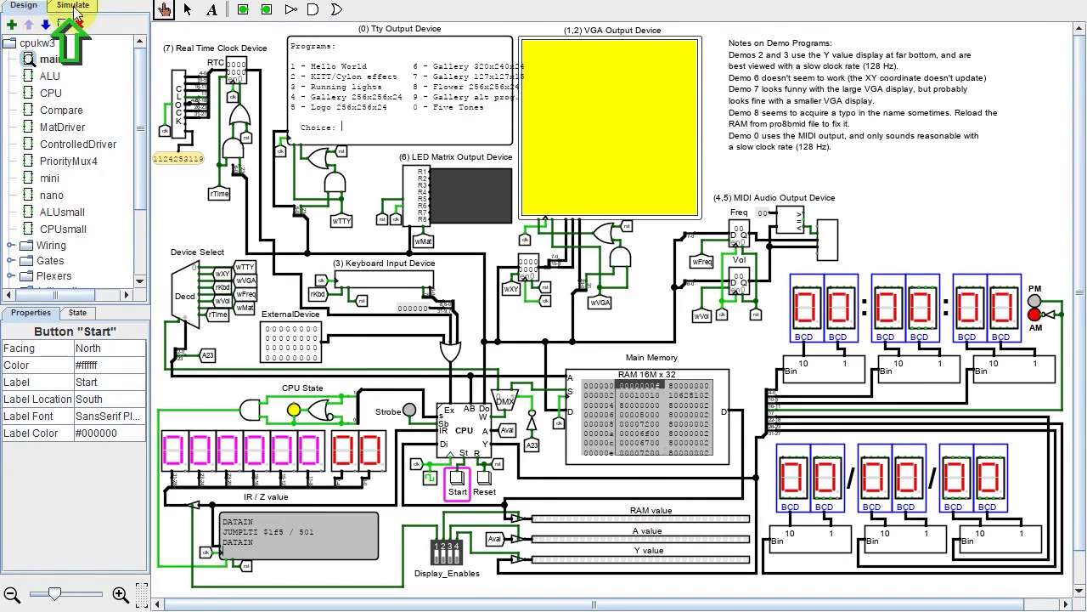
Run the mini circuit's Hello World program by starting it and typing 'a' into the keyboard.
{"action": "left_click", "coordinate": [74, 9]}
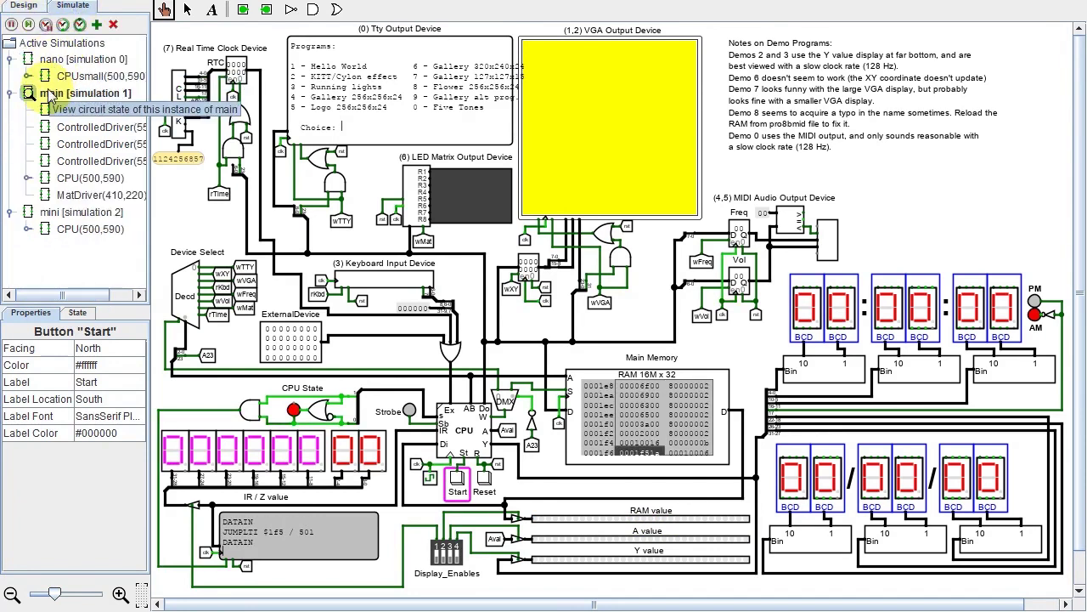
{"action": "left_click", "coordinate": [39, 214]}
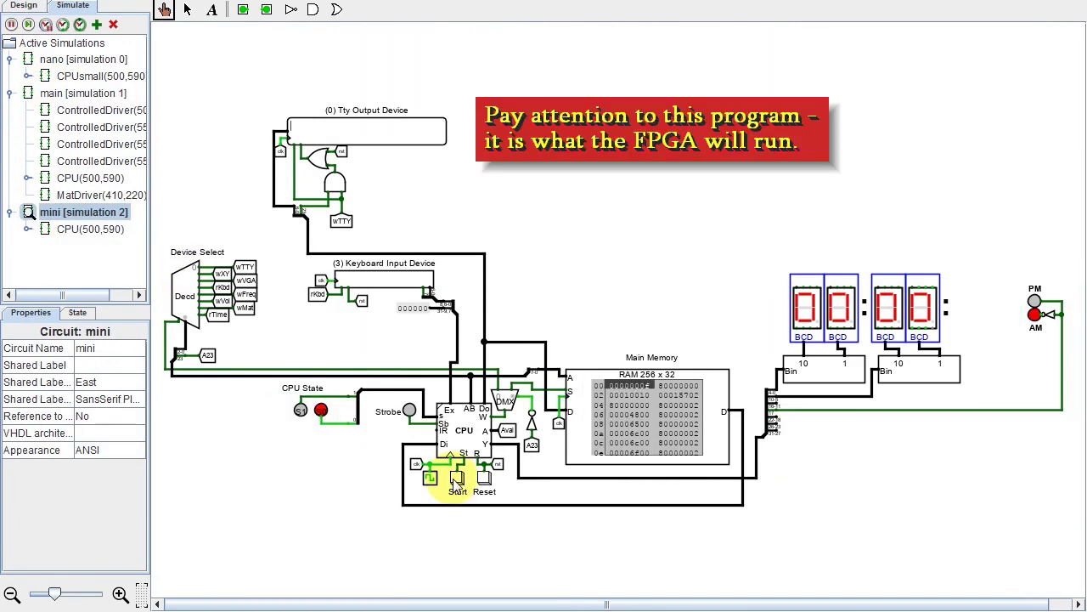
{"action": "left_click", "coordinate": [456, 481]}
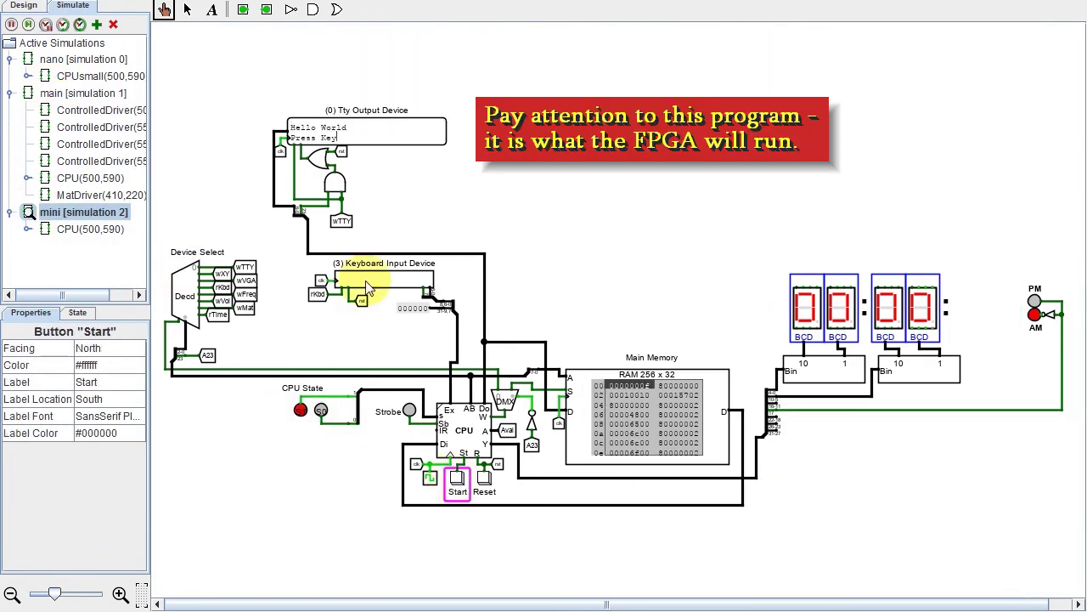
{"action": "left_click", "coordinate": [368, 288]}
{"action": "type", "text": "a"}
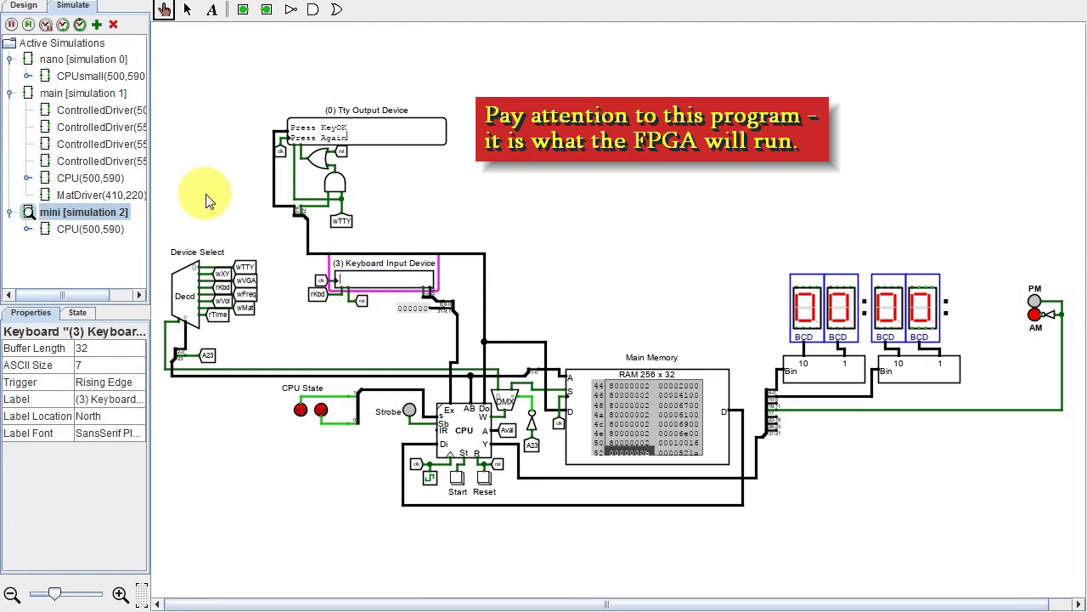
Switch to the nano simulation, start it, and type 'a' into its keyboard device.
{"action": "left_click", "coordinate": [118, 62]}
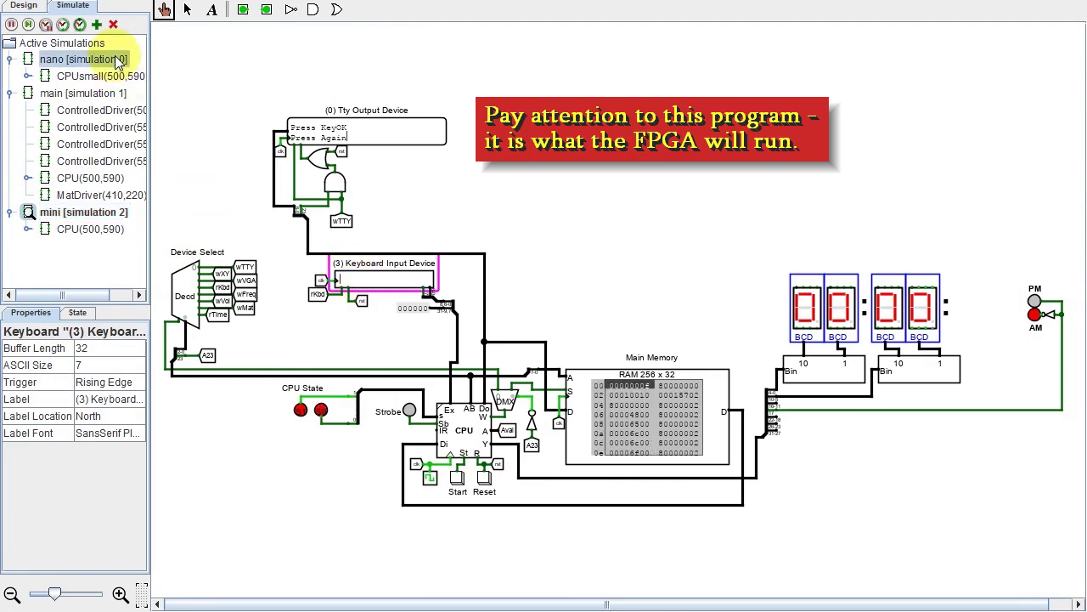
{"action": "double_click", "coordinate": [117, 62]}
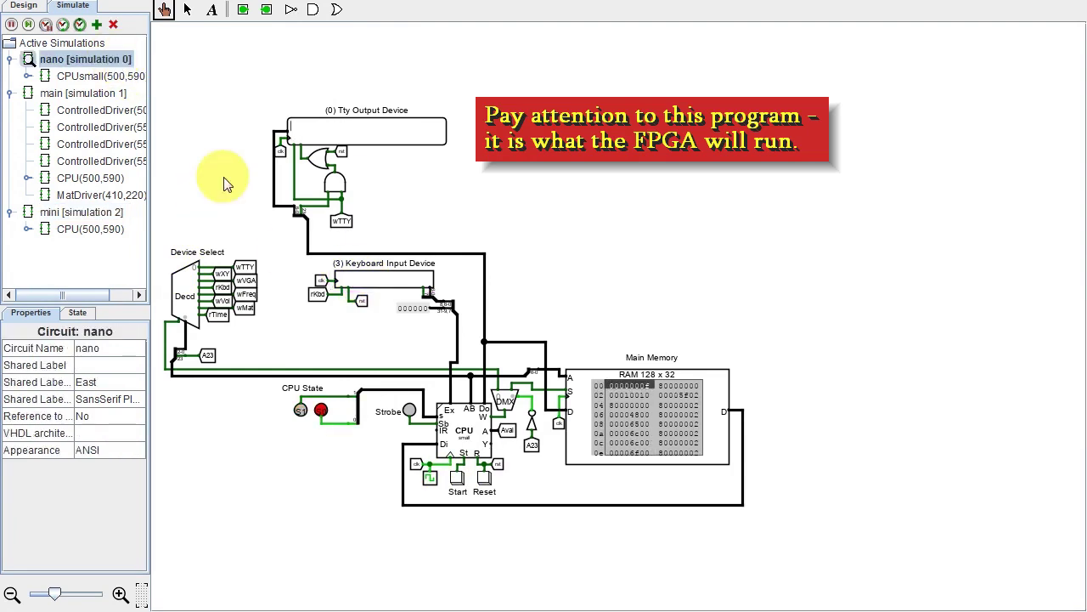
{"action": "left_click", "coordinate": [457, 482]}
{"action": "left_click", "coordinate": [357, 285]}
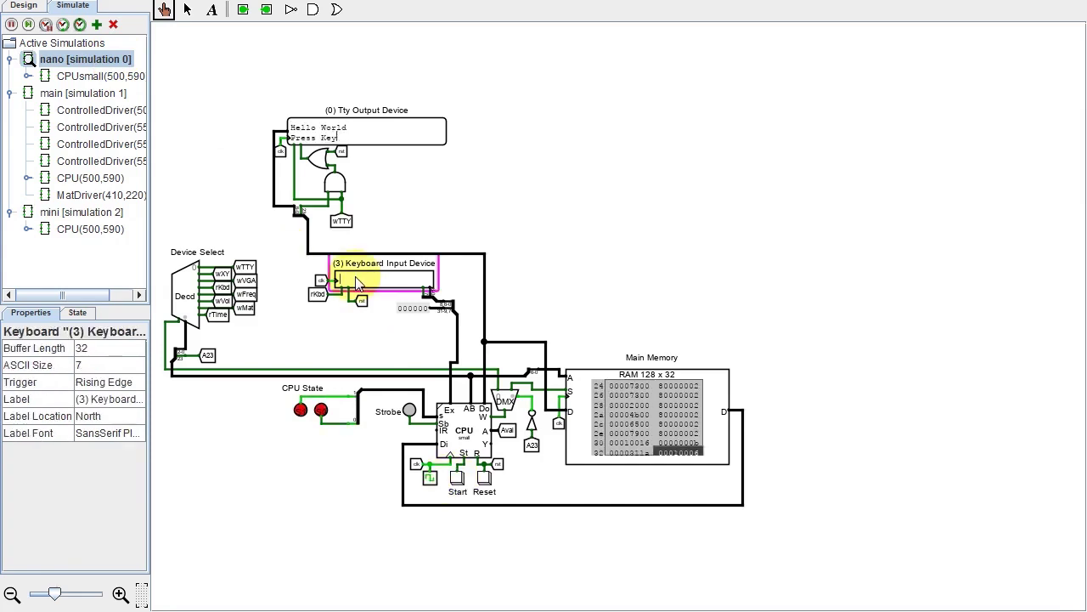
{"action": "type", "text": "a"}
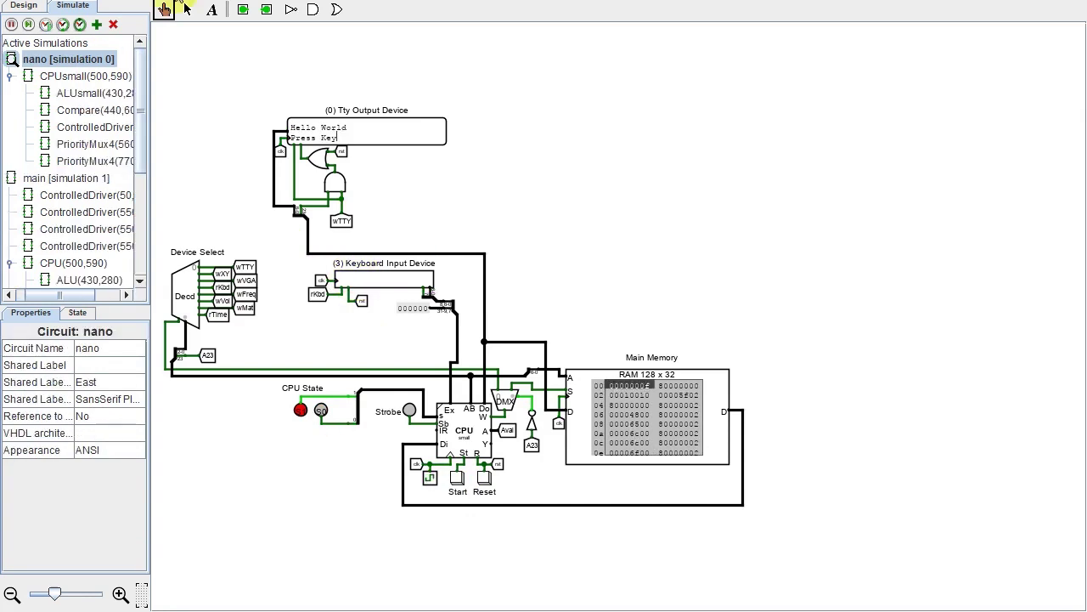
{"action": "left_click", "coordinate": [169, 3]}
Check the VHDL and toolchain settings unchanged, then select TERASIC_DE0_NANO as the target board.
{"action": "left_click", "coordinate": [181, 25]}
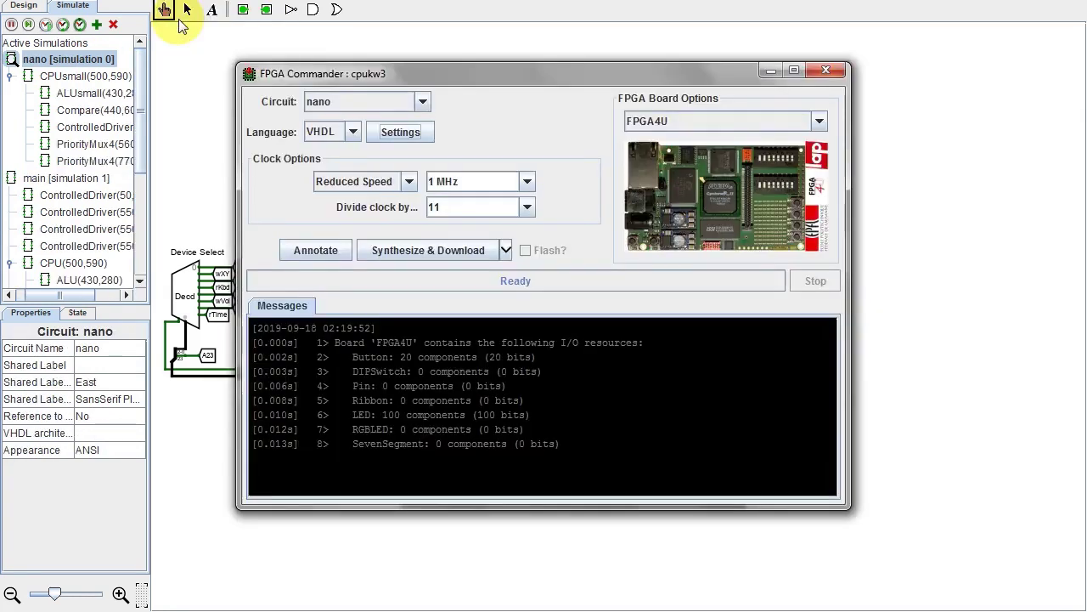
{"action": "left_click", "coordinate": [352, 134]}
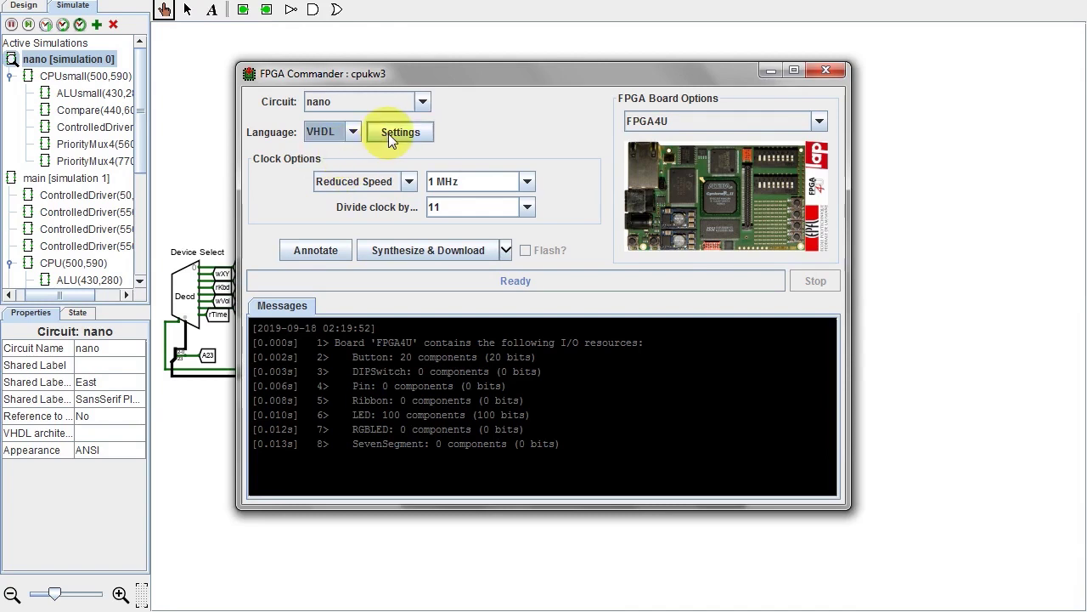
{"action": "left_click", "coordinate": [388, 134]}
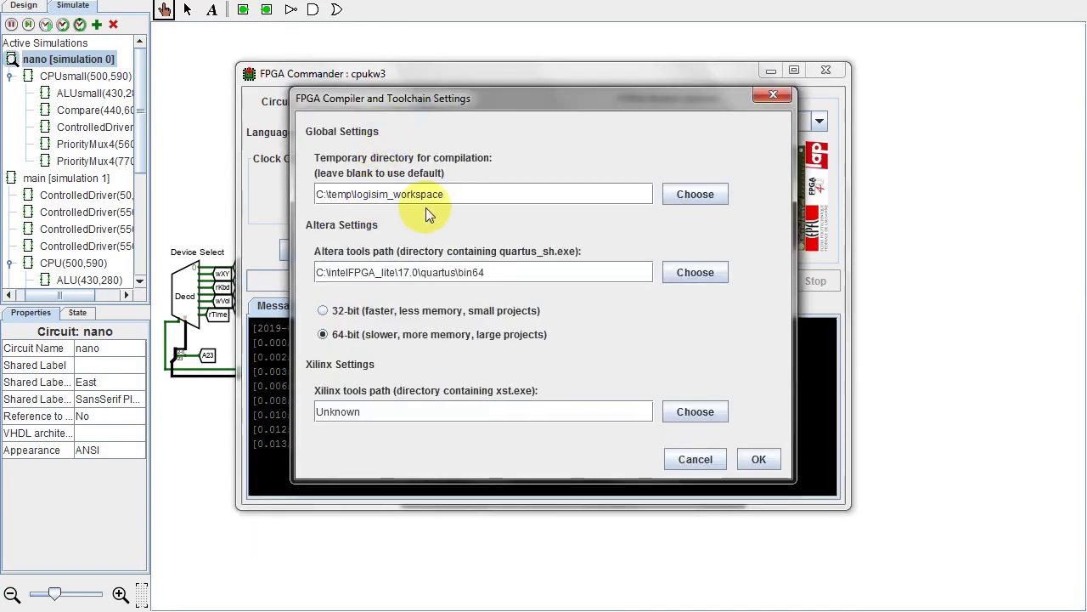
{"action": "left_click", "coordinate": [694, 460]}
{"action": "left_click", "coordinate": [818, 122]}
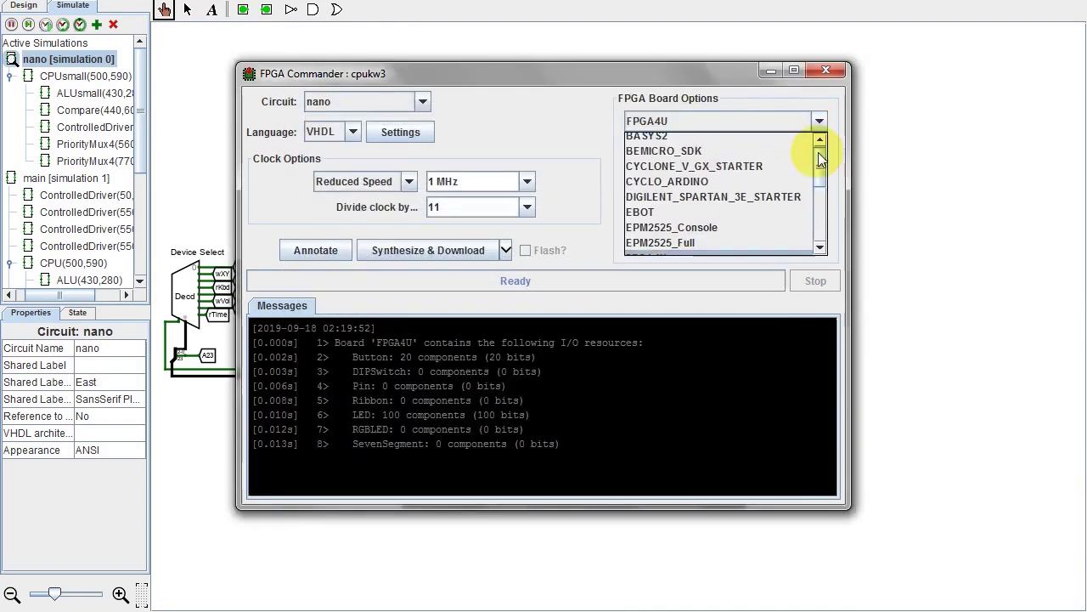
{"action": "left_click_drag", "start_coordinate": [820, 153], "coordinate": [823, 214]}
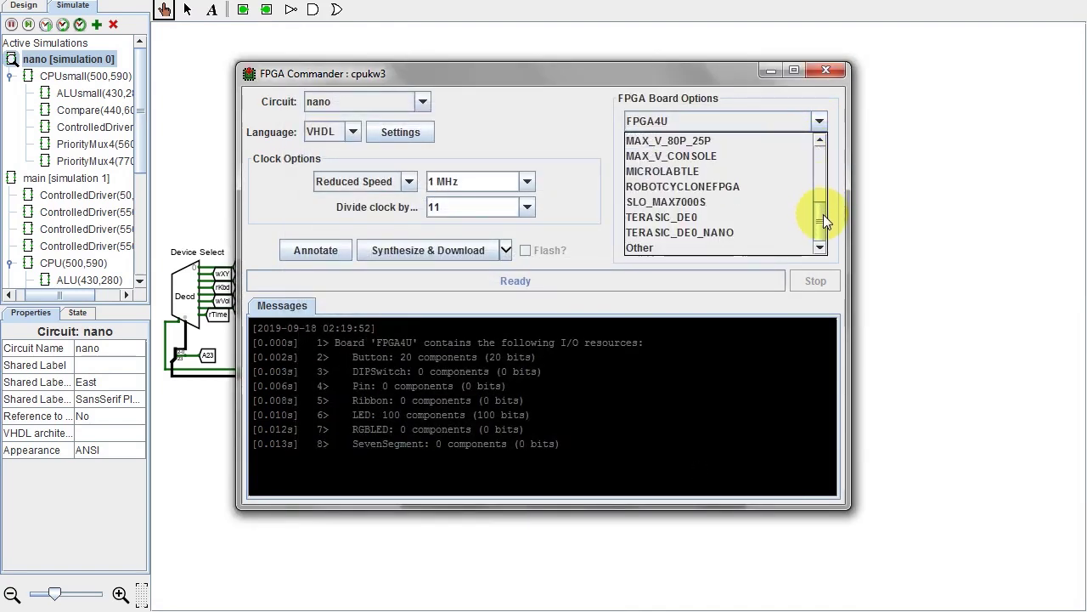
{"action": "left_click", "coordinate": [761, 232]}
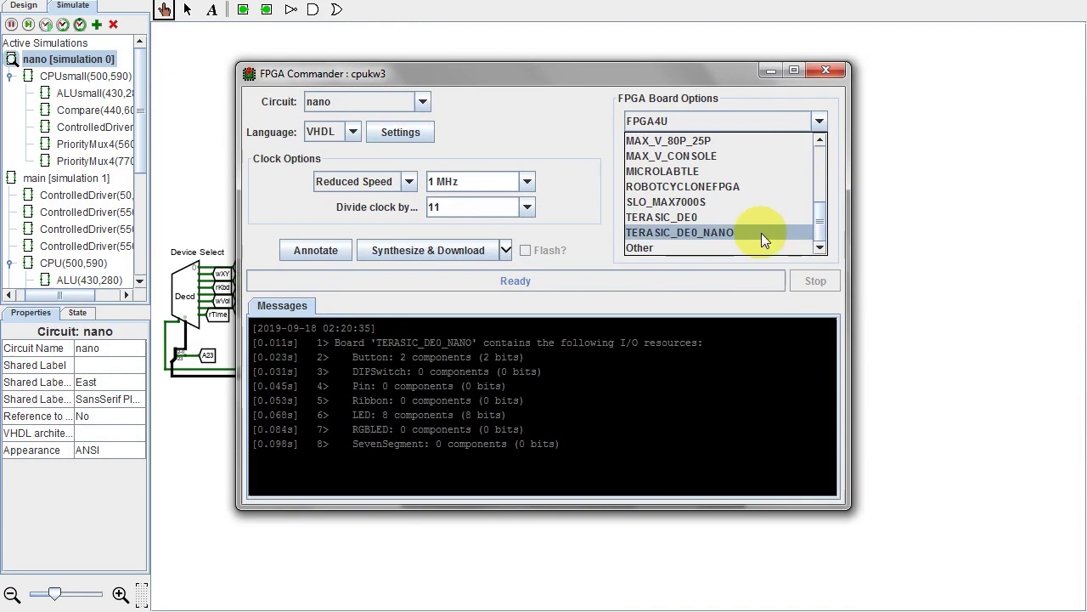
Start synthesis, map Button Reset and Button Start to board push buttons, and leave Keyboard disconnected.
{"action": "left_click", "coordinate": [480, 251]}
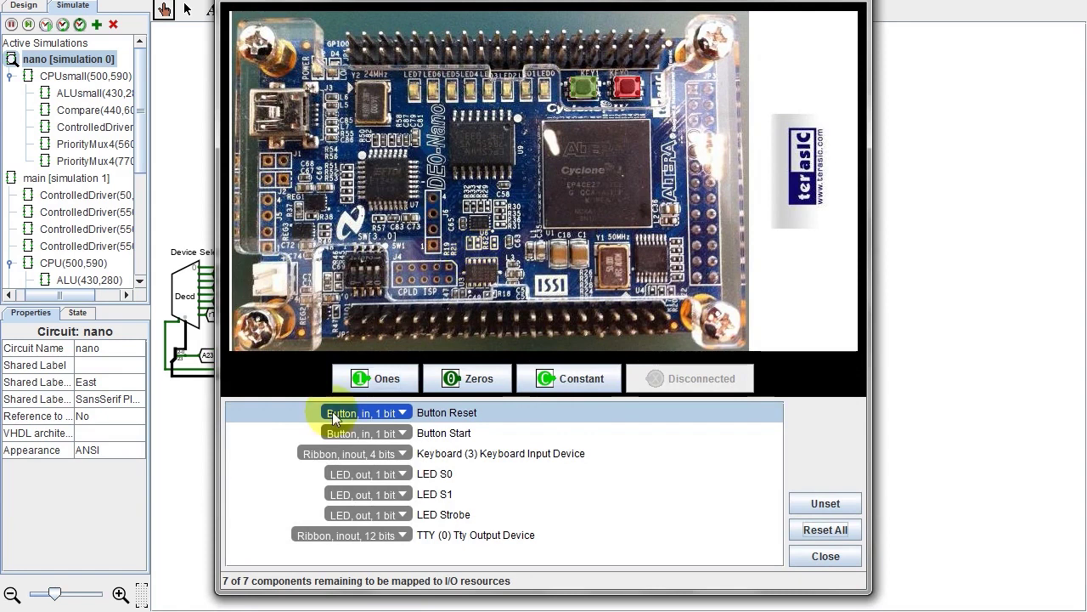
{"action": "left_click", "coordinate": [583, 99]}
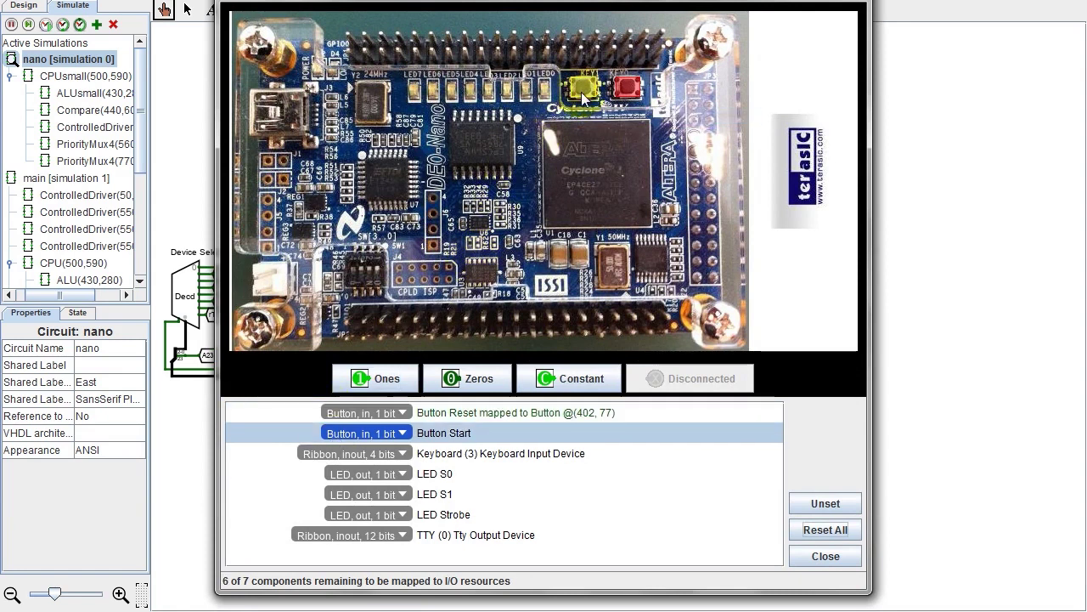
{"action": "left_click", "coordinate": [627, 90]}
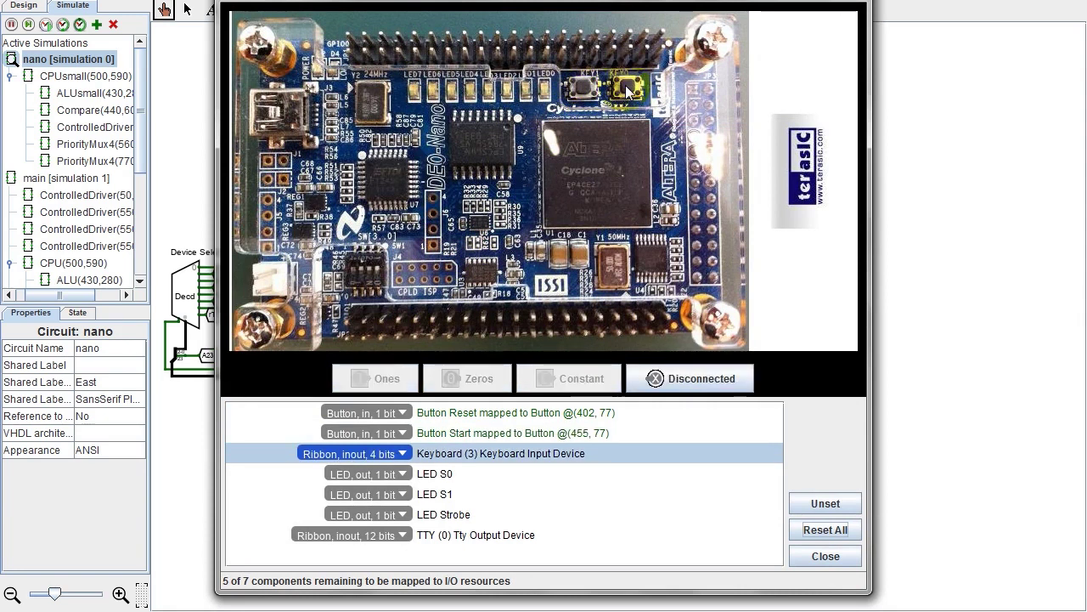
{"action": "left_click", "coordinate": [658, 382]}
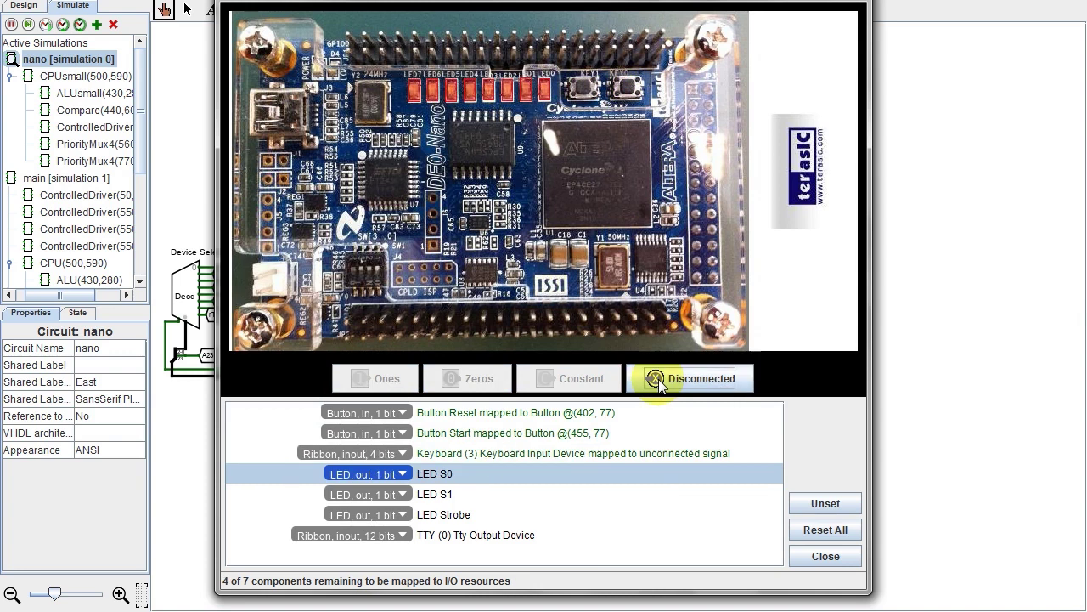
Map LED S0, LED S1 and LED Strobe to board LEDs, leaving TTY disconnected.
{"action": "left_click", "coordinate": [415, 90]}
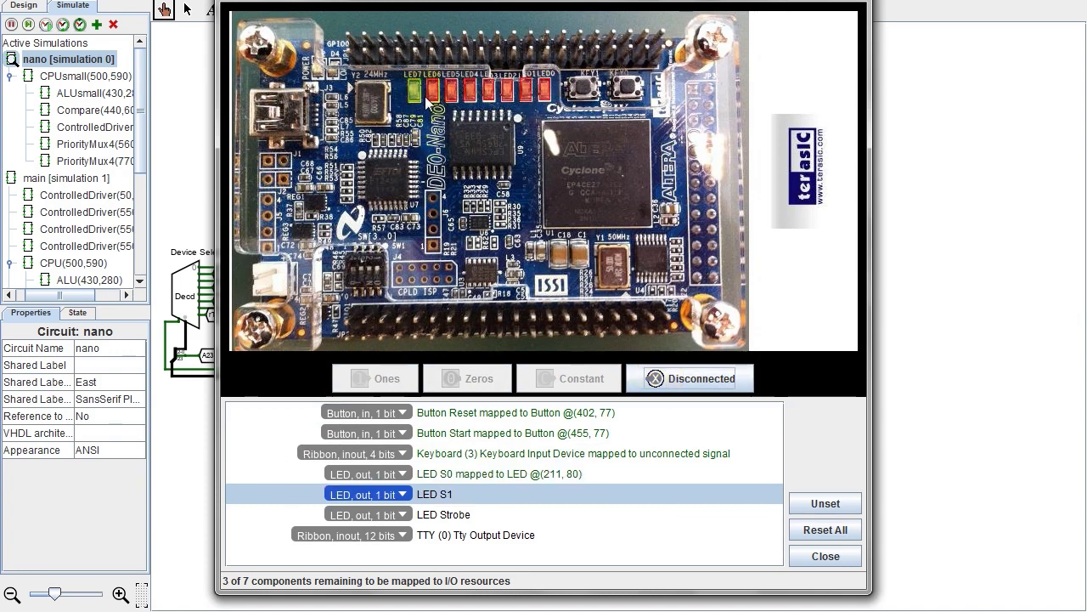
{"action": "left_click", "coordinate": [433, 100]}
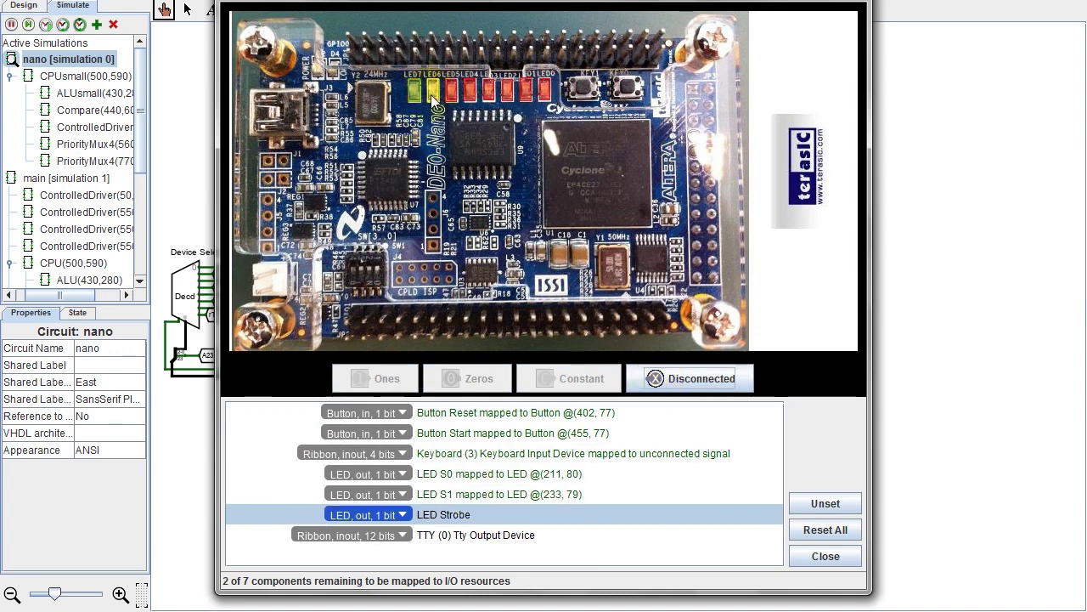
{"action": "left_click", "coordinate": [546, 99]}
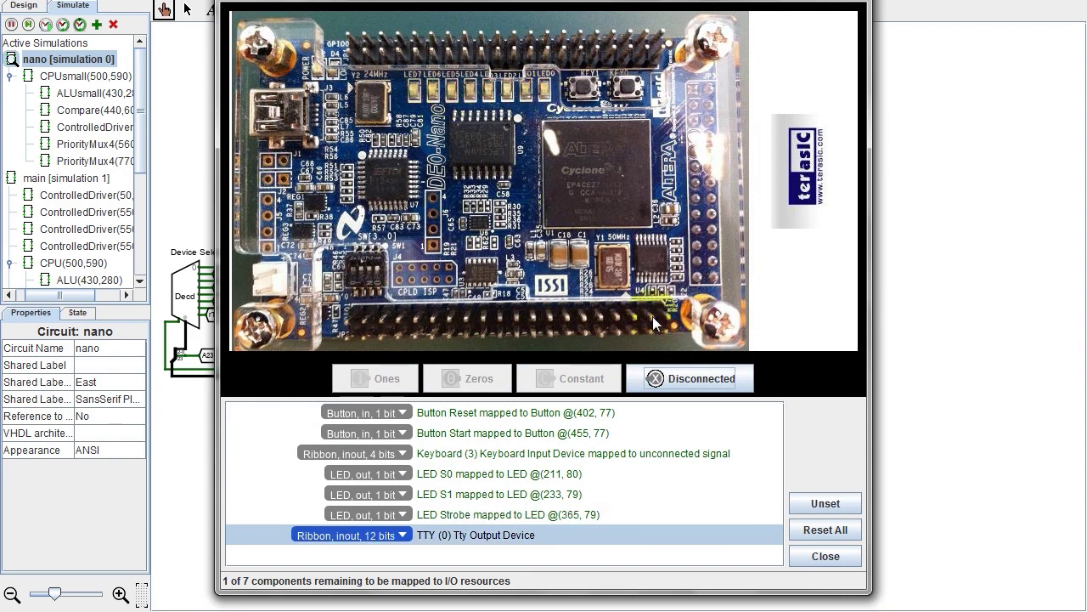
{"action": "left_click", "coordinate": [678, 379]}
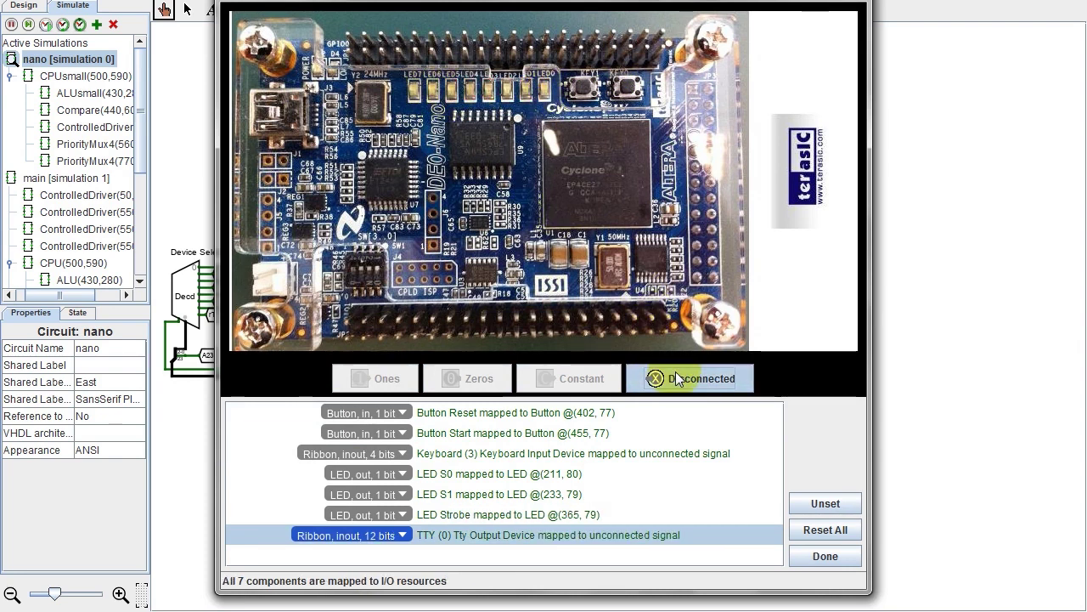
Finish pin mapping, cancel the board download after synthesis, and show the alternative build modes.
{"action": "left_click", "coordinate": [811, 555]}
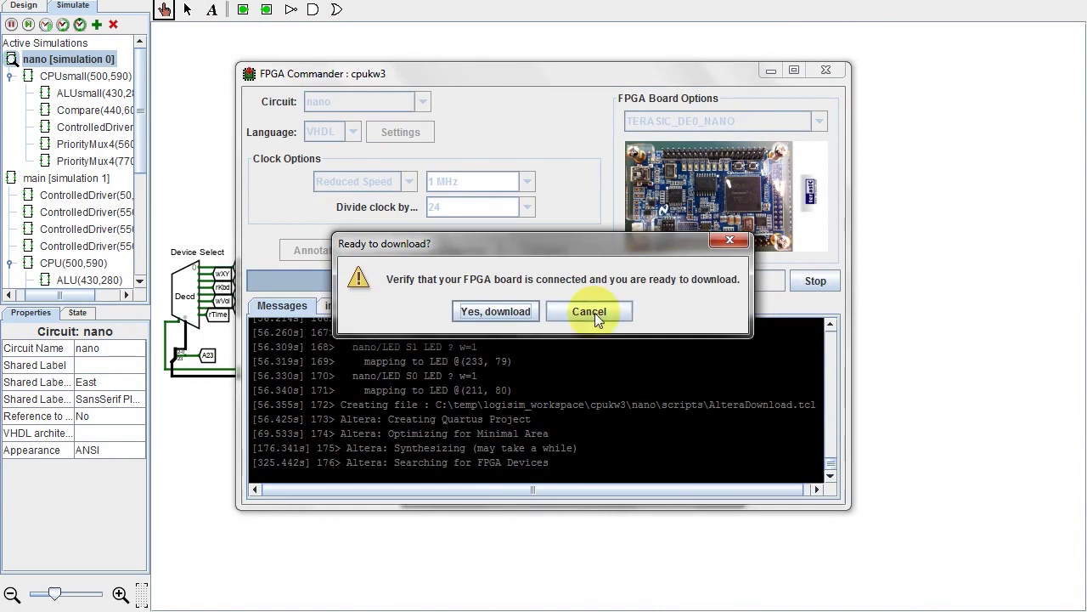
{"action": "left_click", "coordinate": [593, 311]}
{"action": "left_click", "coordinate": [505, 250]}
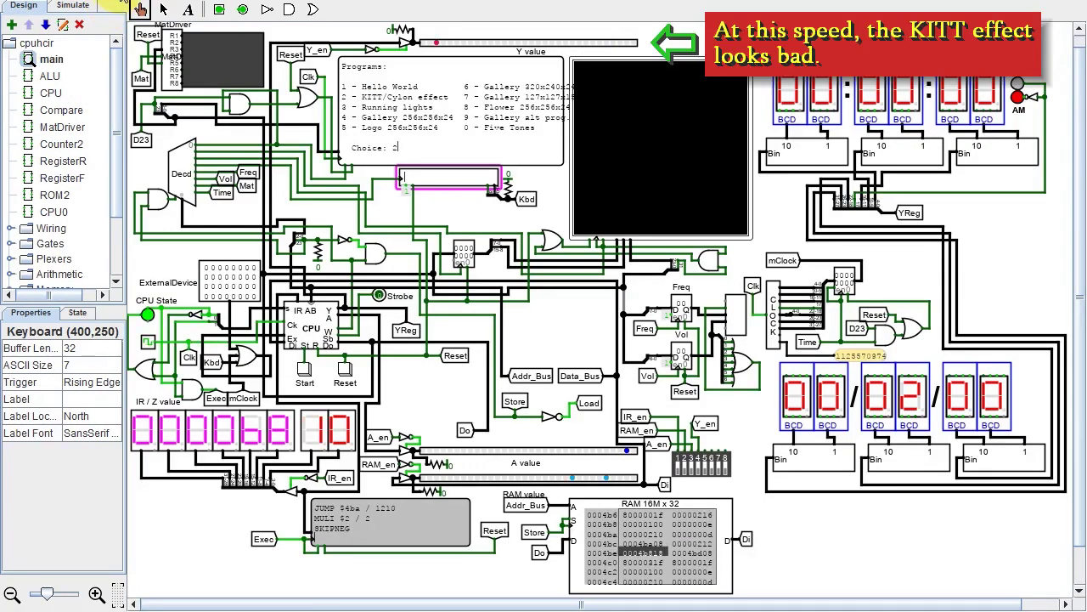
Set the Auto-Tick Frequency to 128 Hz so the KITT demo runs smoothly.
{"action": "left_click", "coordinate": [114, 7]}
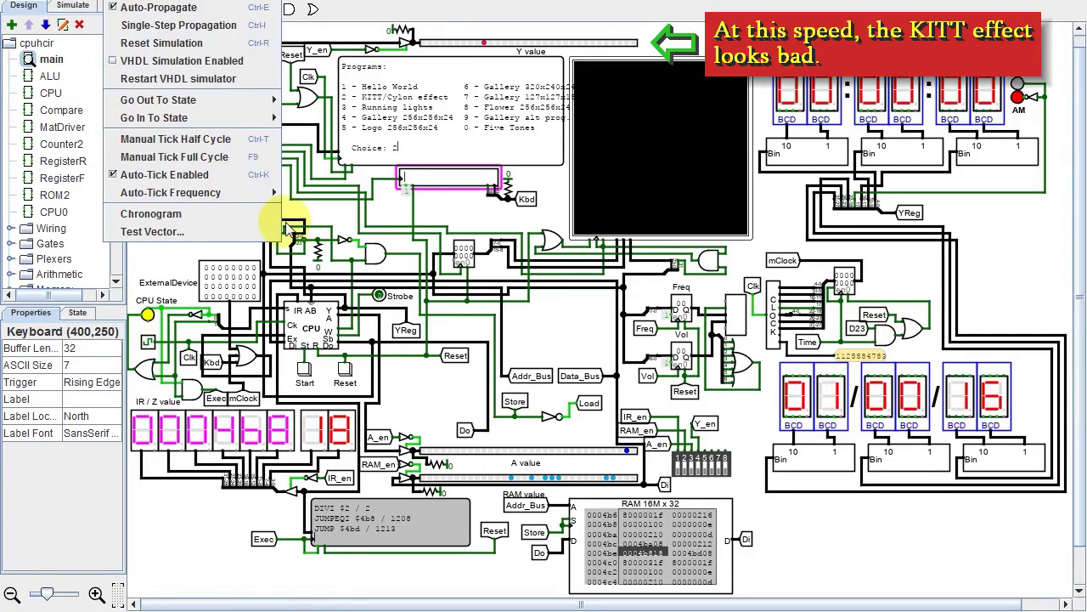
{"action": "mouse_move", "coordinate": [171, 192]}
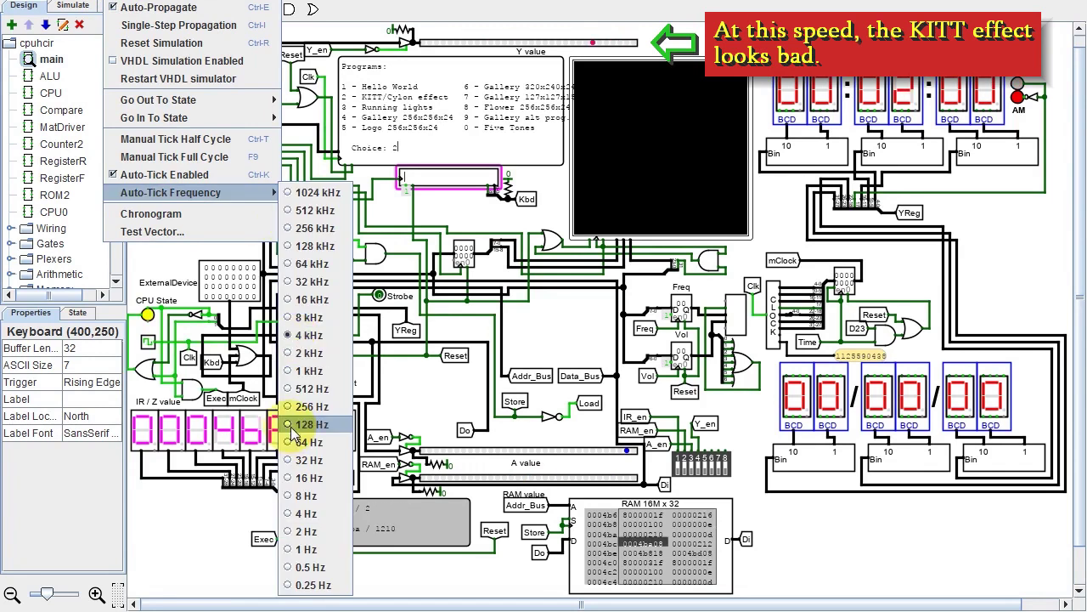
{"action": "left_click", "coordinate": [291, 426]}
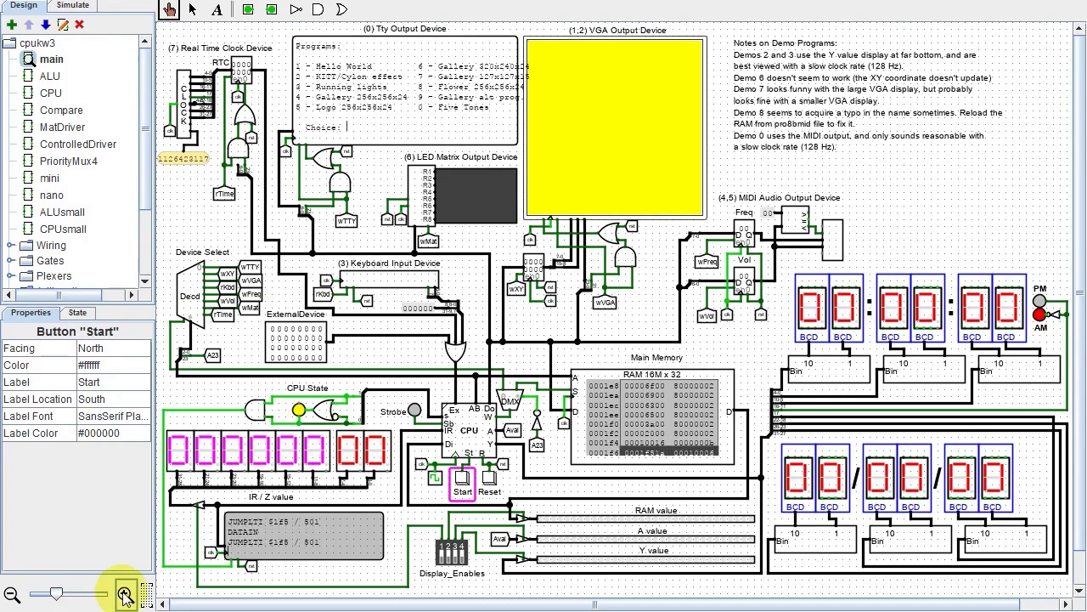
Zoom in twice on the cpukw3 circuit's output devices and memory.
{"action": "left_click", "coordinate": [125, 595]}
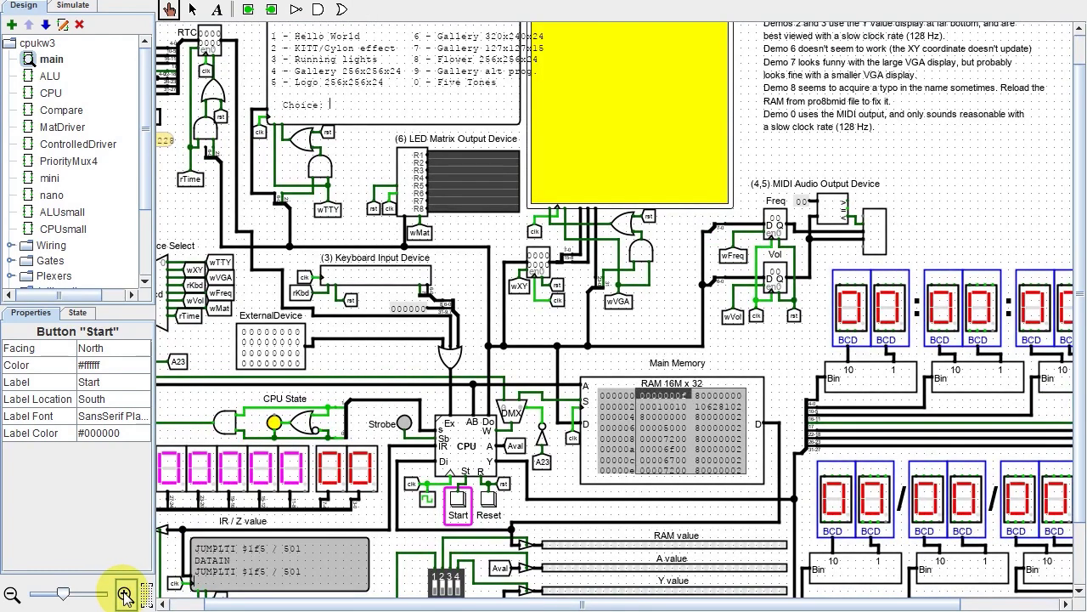
{"action": "left_click", "coordinate": [125, 594]}
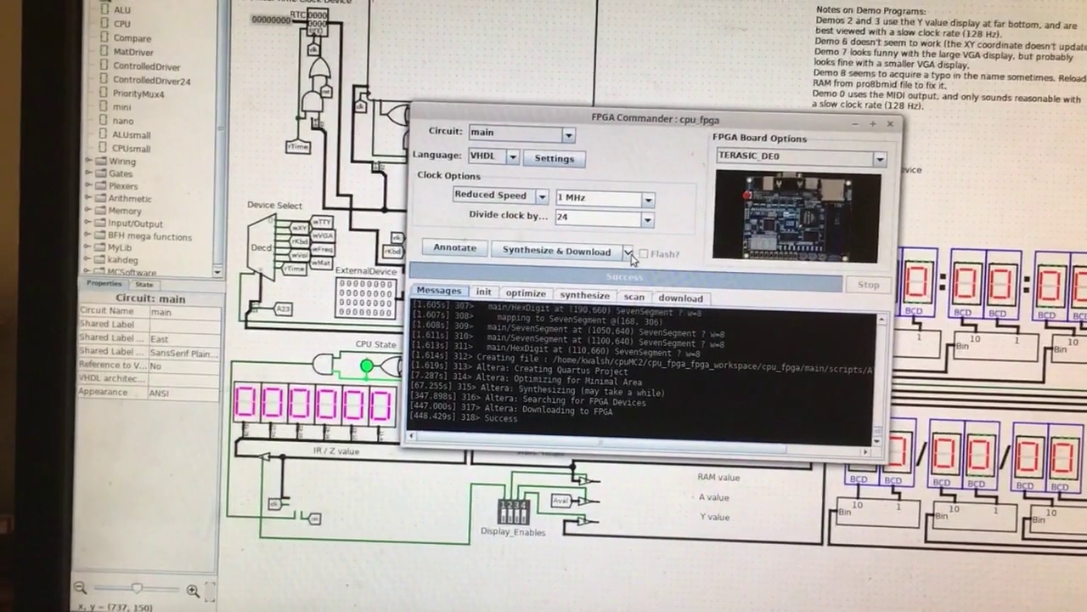
Download the main circuit to the TERASIC_DE0 board in Download-only mode, confirming the board is connected.
{"action": "left_click", "coordinate": [611, 248]}
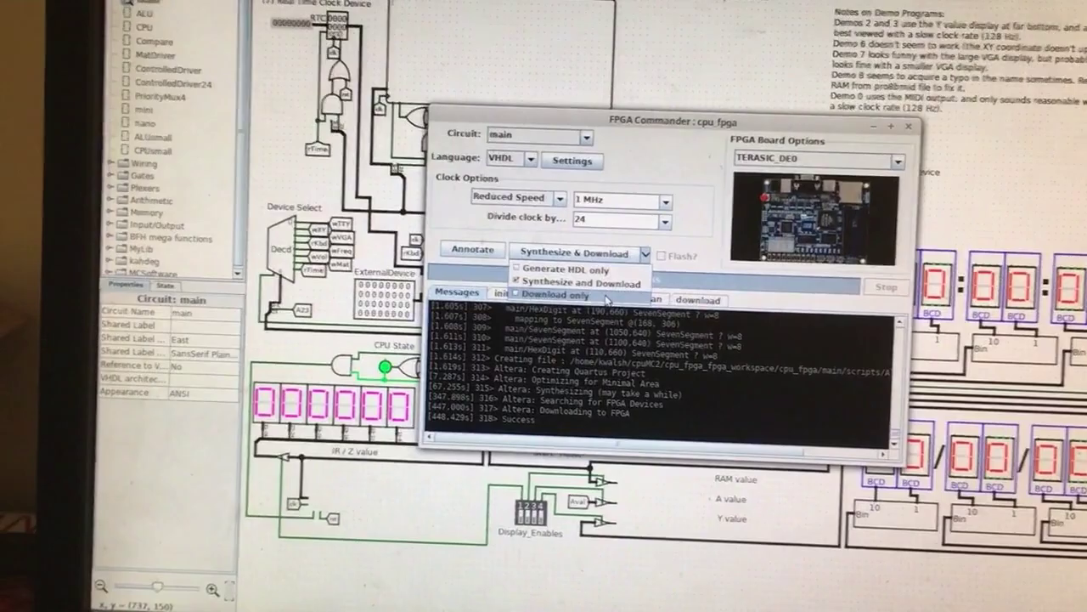
{"action": "left_click", "coordinate": [605, 292]}
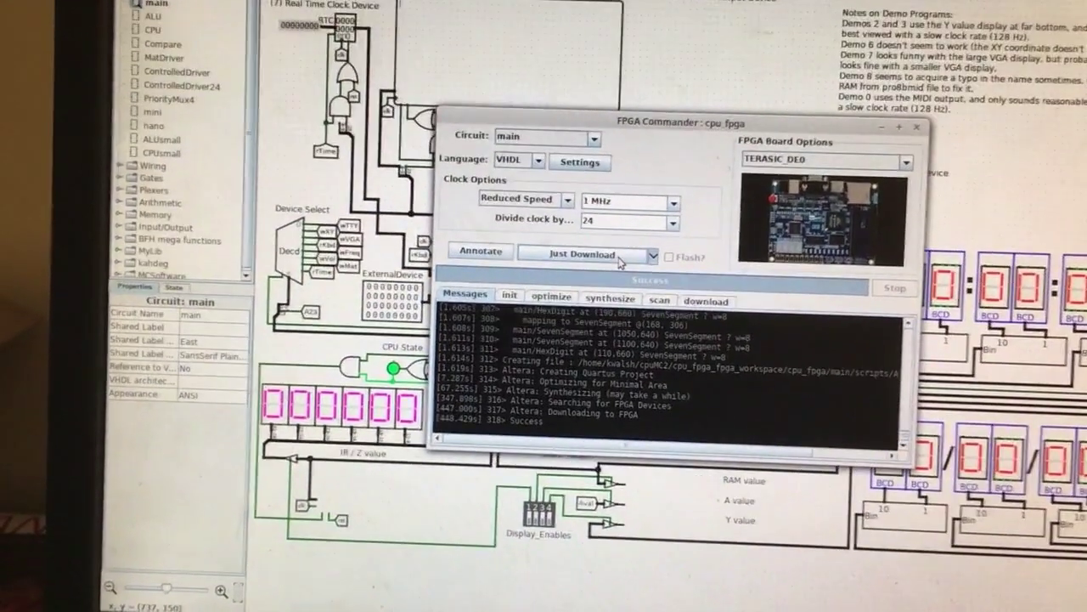
{"action": "left_click", "coordinate": [619, 254]}
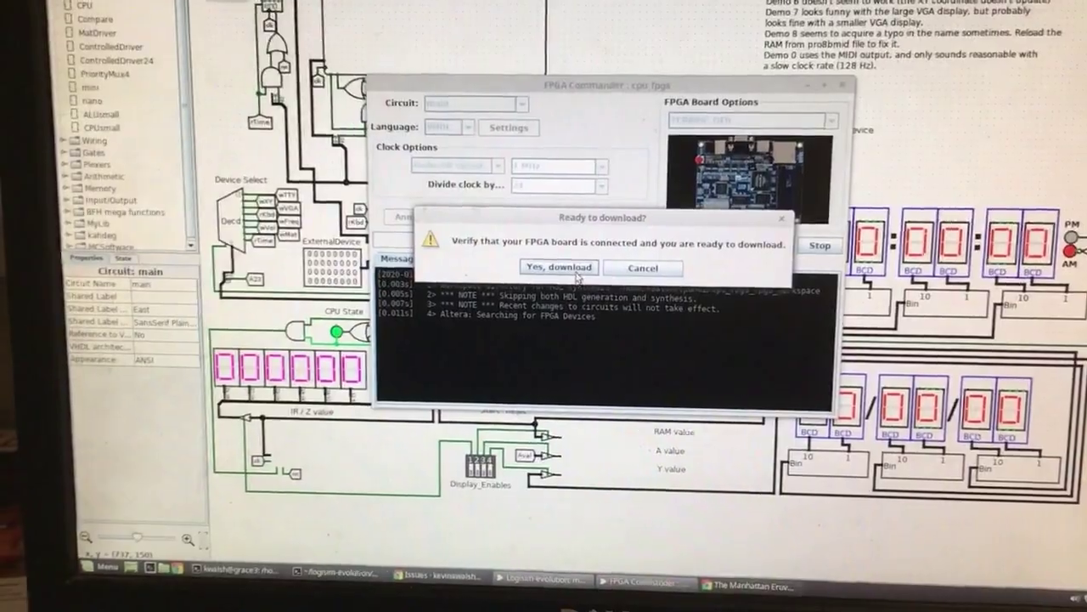
{"action": "left_click", "coordinate": [566, 270]}
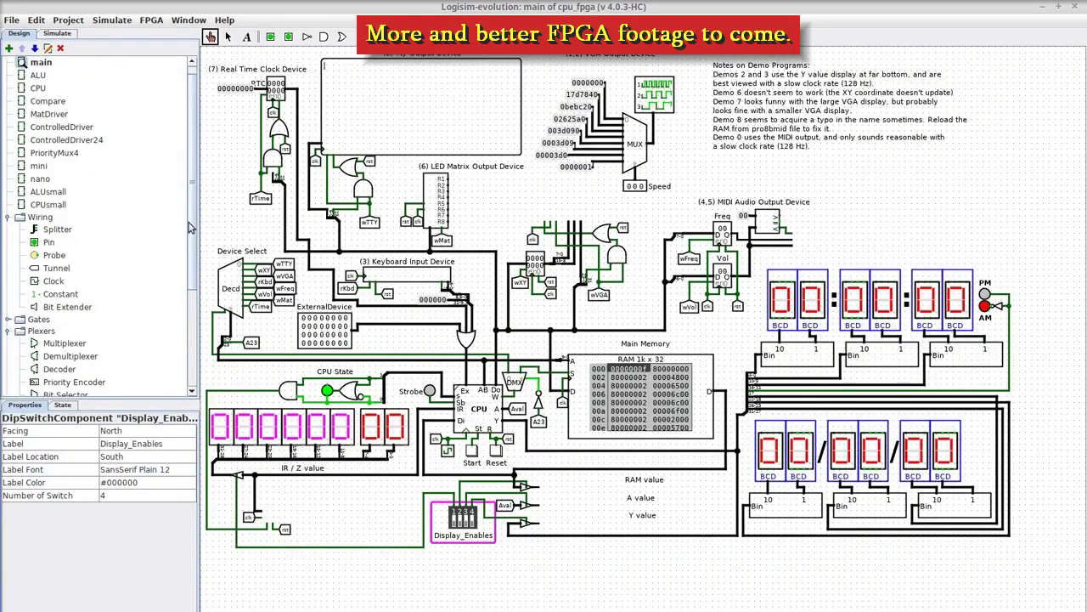
{"action": "left_click_drag", "start_coordinate": [194, 177], "coordinate": [168, 178]}
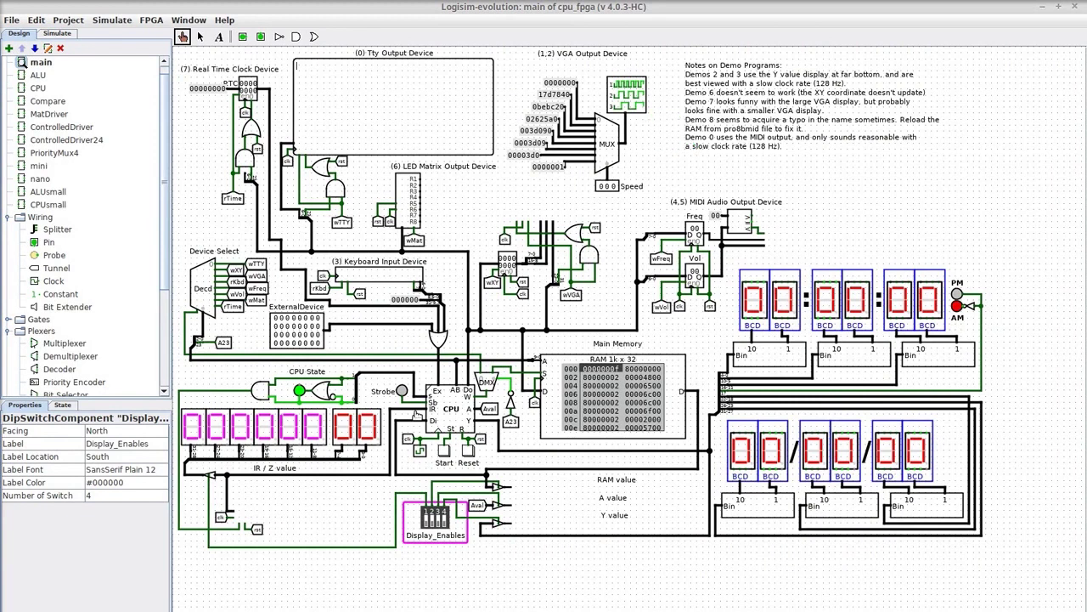
{"action": "double_click", "coordinate": [451, 410]}
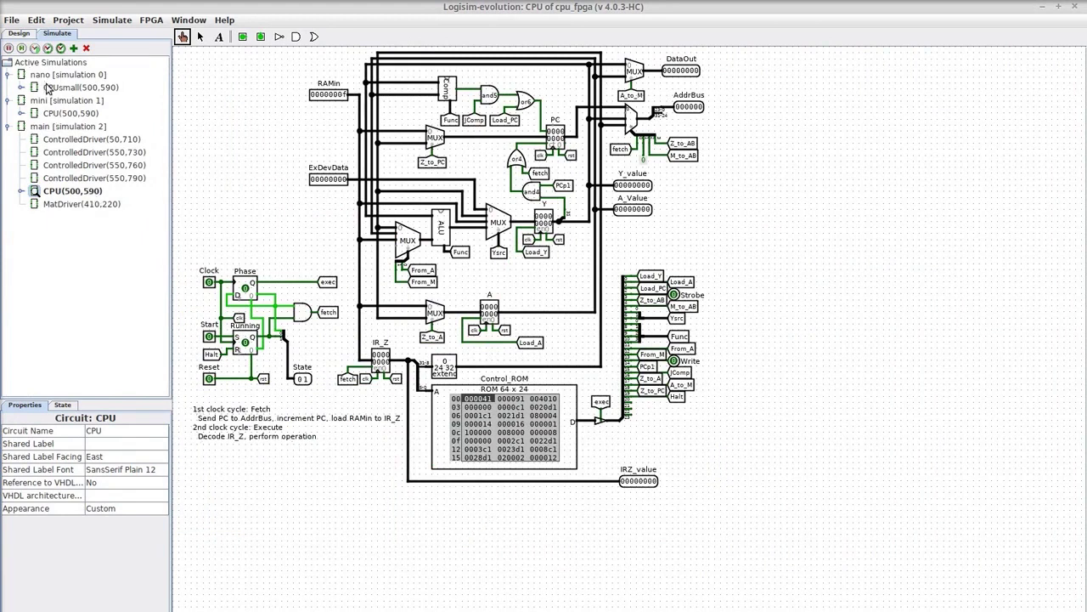
{"action": "double_click", "coordinate": [47, 127]}
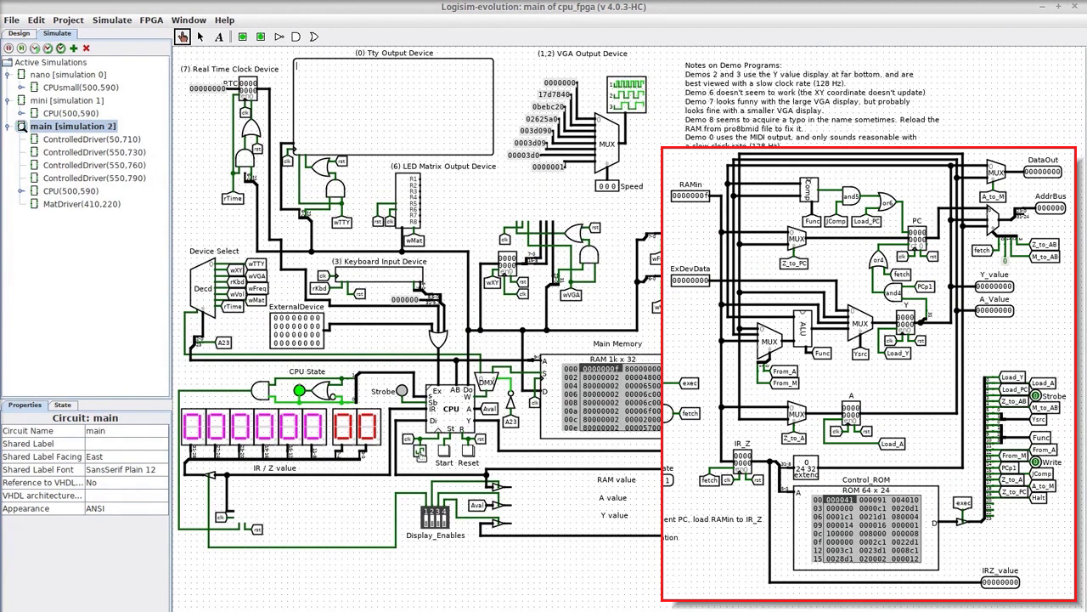
Start the CPU, enable the IR / Z display, and set the tick rate to 16 Hz.
{"action": "left_click", "coordinate": [441, 453]}
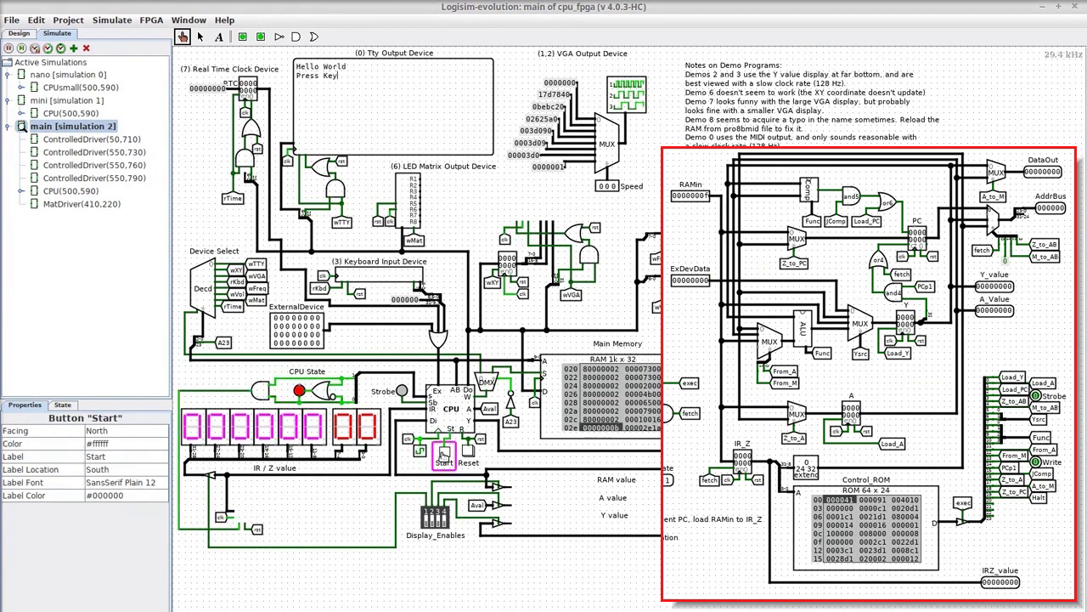
{"action": "left_click", "coordinate": [427, 520]}
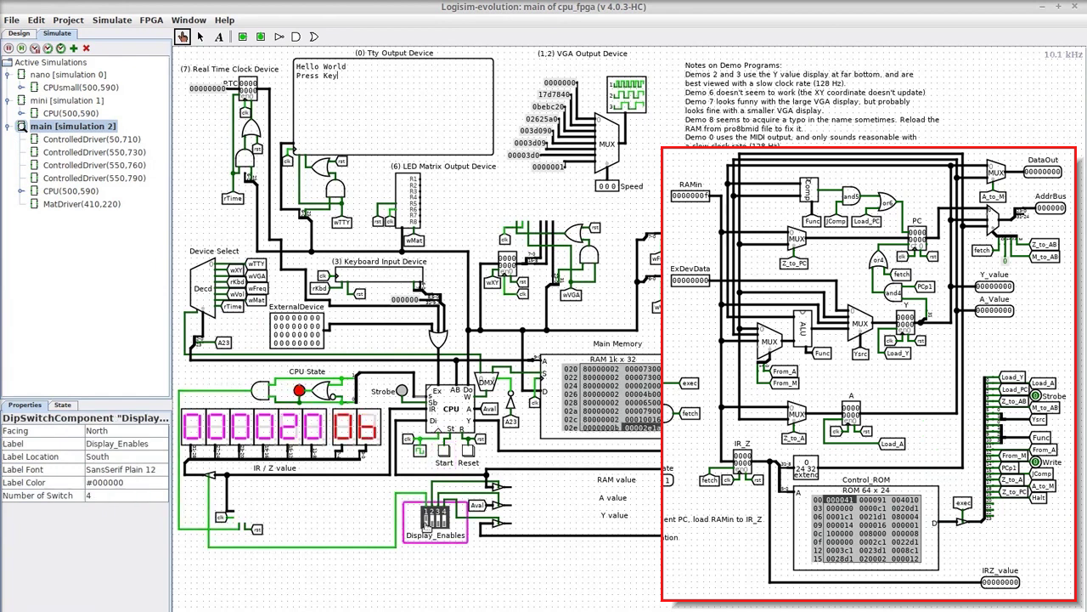
{"action": "left_click", "coordinate": [111, 19]}
{"action": "mouse_move", "coordinate": [147, 163]}
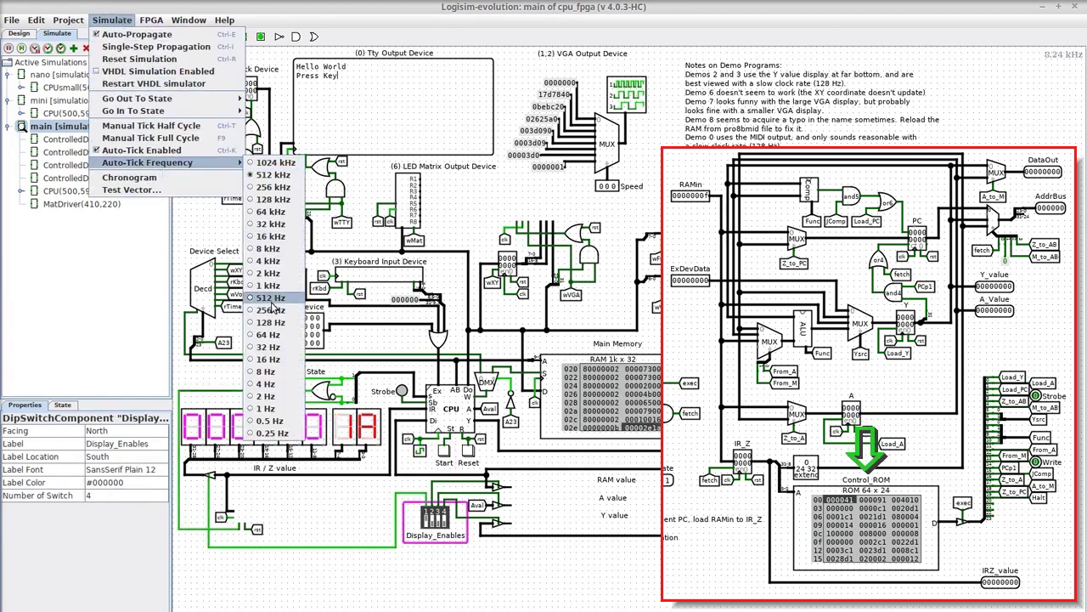
{"action": "left_click", "coordinate": [268, 359]}
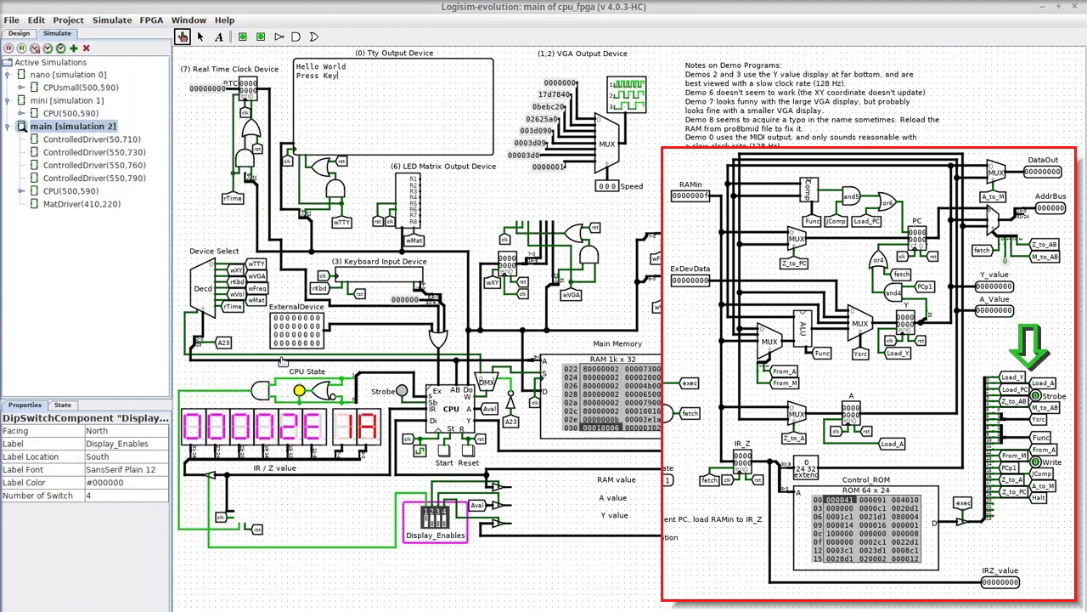
Slow the clock to about 4 Hz, then toggle the Speed input's low bit and reset it to 000.
{"action": "left_click", "coordinate": [111, 20]}
{"action": "mouse_move", "coordinate": [147, 162]}
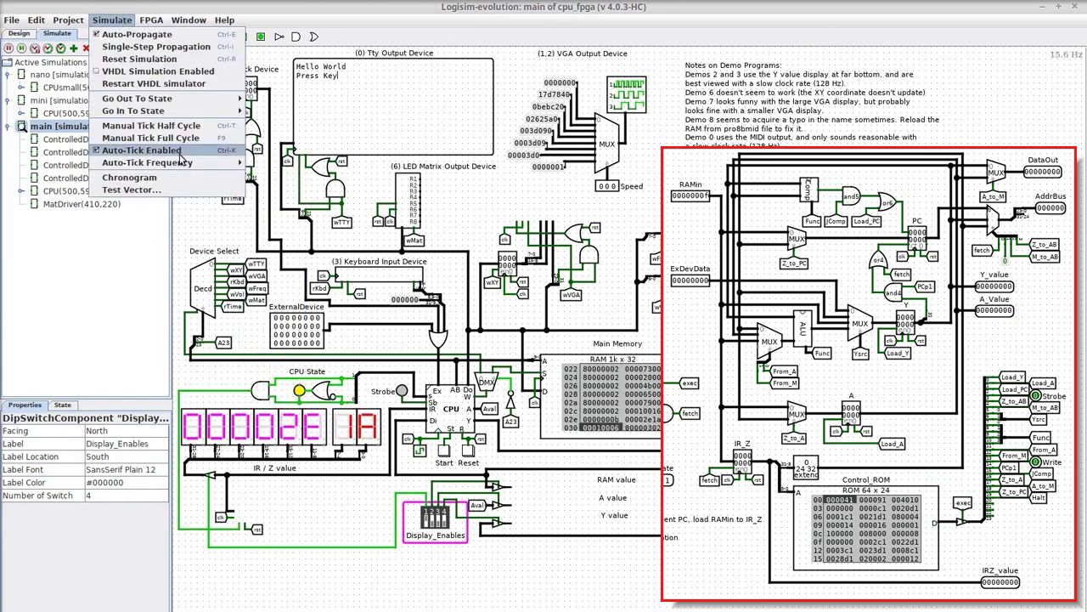
{"action": "left_click", "coordinate": [266, 383]}
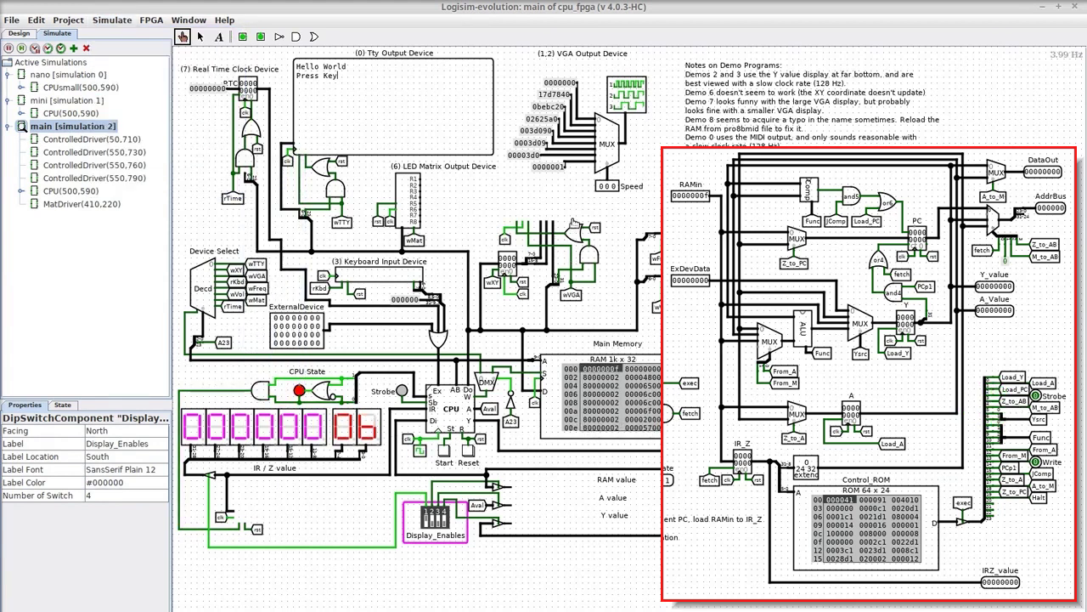
{"action": "left_click", "coordinate": [612, 188]}
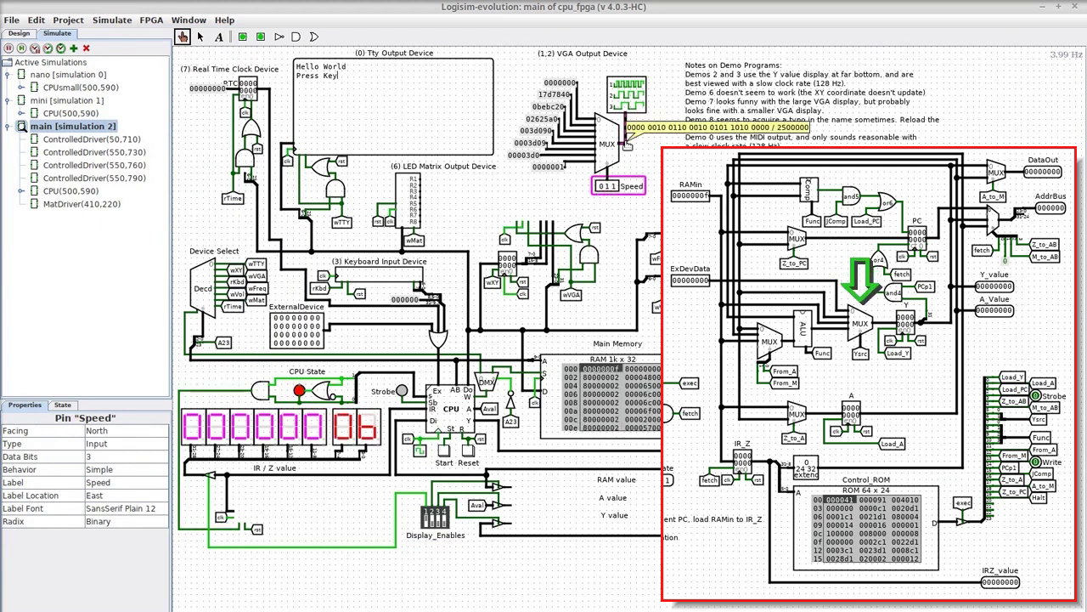
{"action": "left_click", "coordinate": [604, 187]}
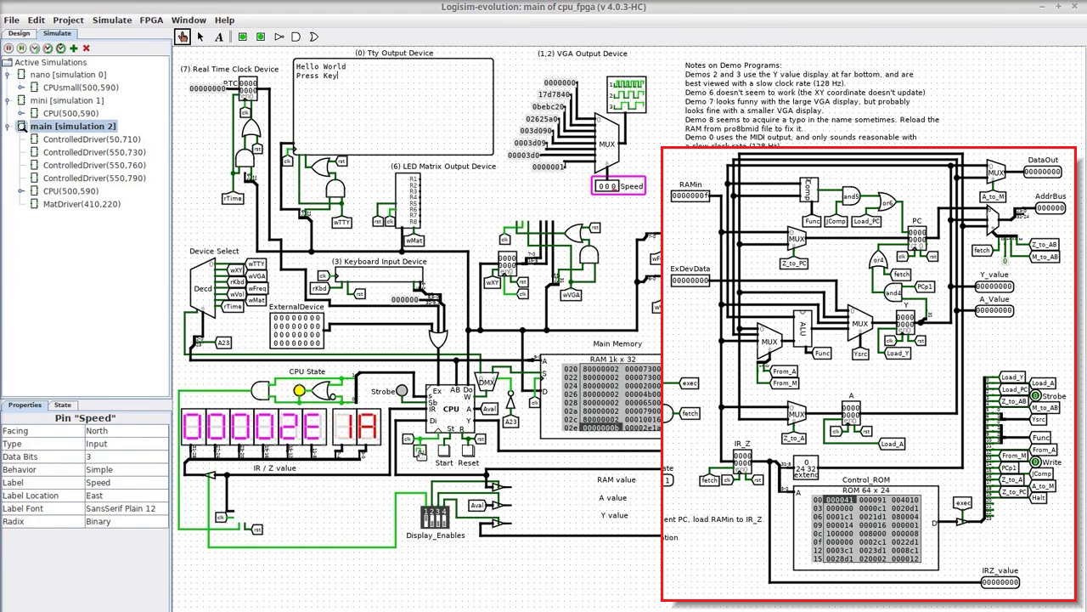
Set the FPGA synthesize-and-download clock option to Dynamic Speed.
{"action": "left_click", "coordinate": [152, 19]}
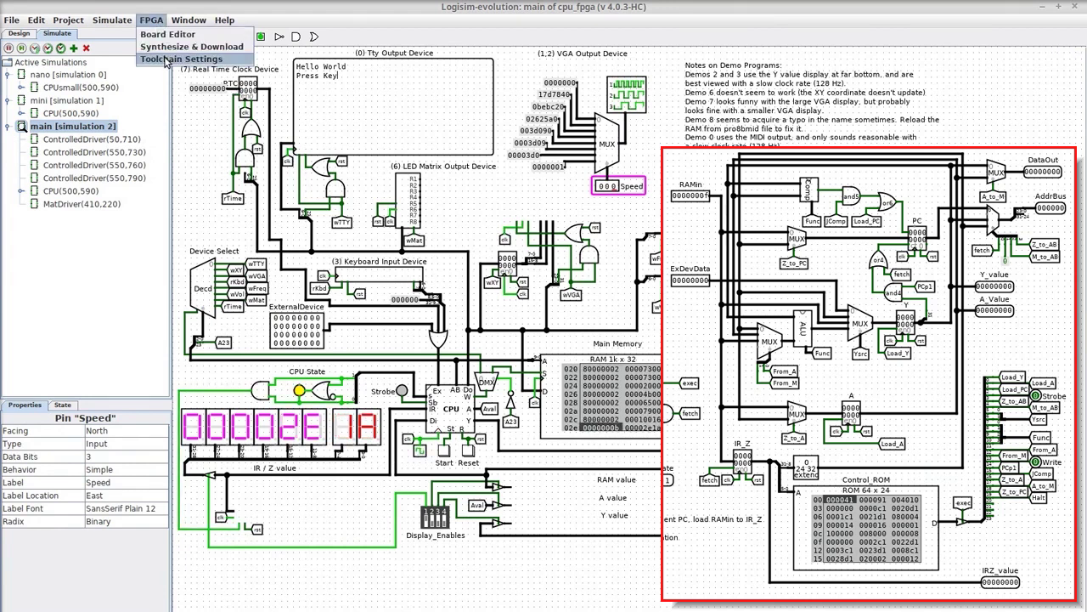
{"action": "left_click", "coordinate": [168, 46]}
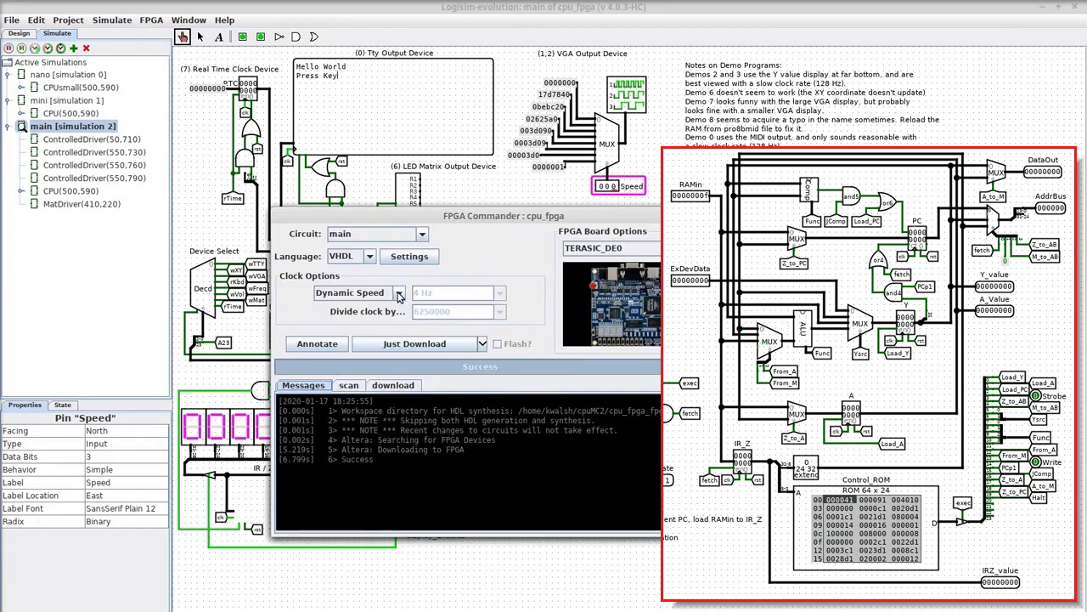
{"action": "left_click", "coordinate": [398, 293]}
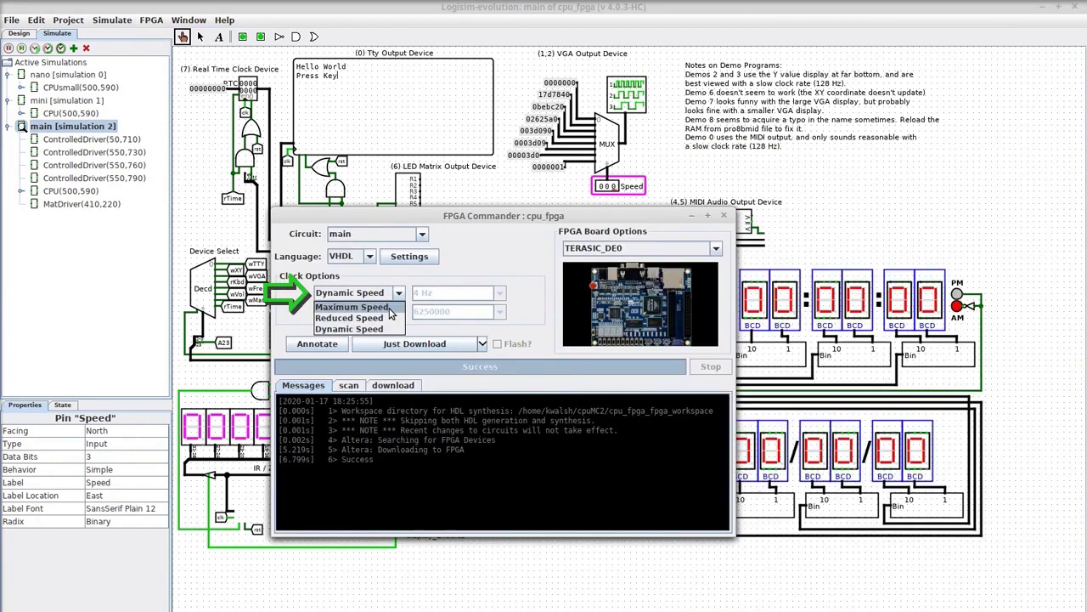
{"action": "left_click", "coordinate": [388, 329]}
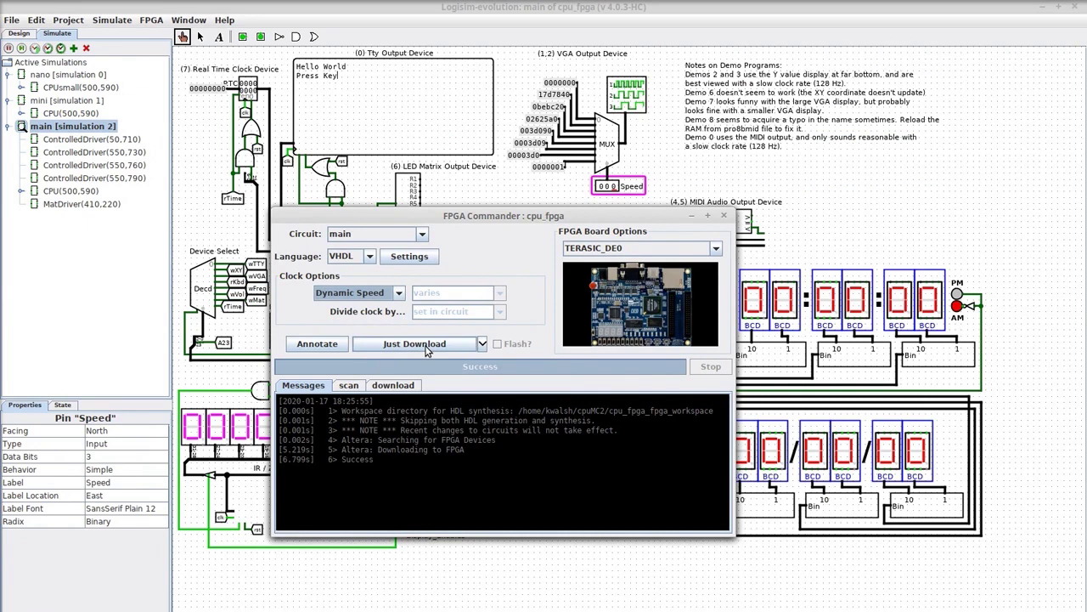
Download only to the TERASIC_DE0 board, then switch the mode to Synthesize & Download.
{"action": "left_click", "coordinate": [427, 348]}
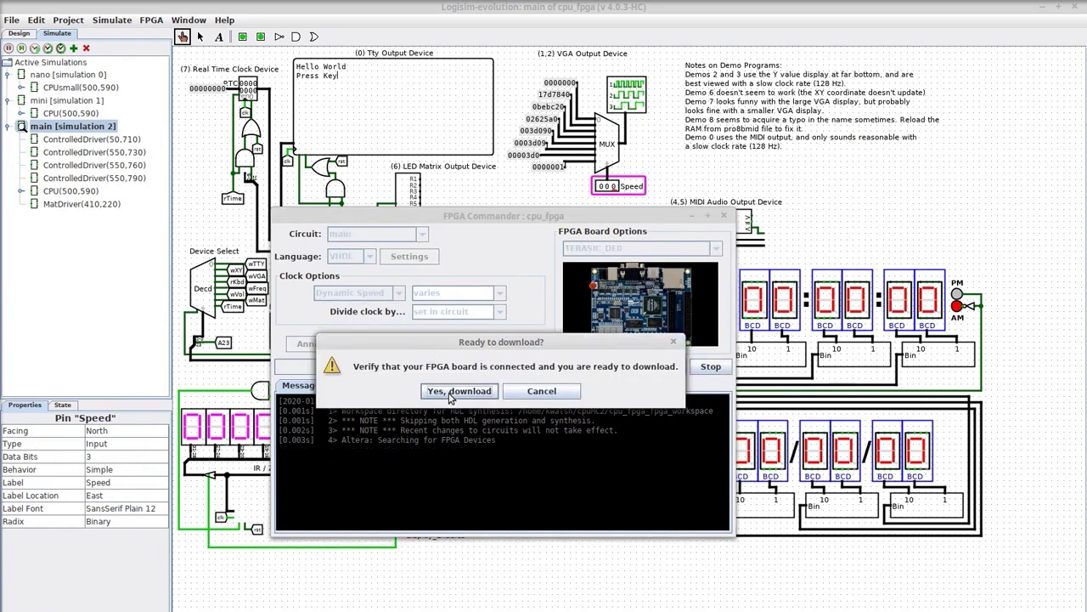
{"action": "left_click", "coordinate": [453, 392]}
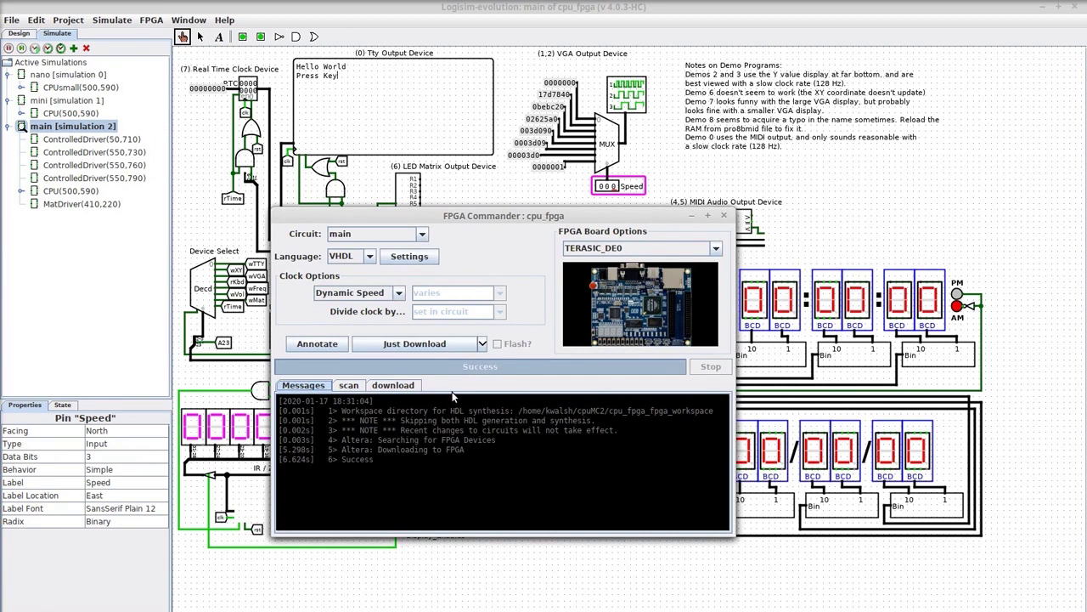
{"action": "left_click", "coordinate": [453, 343]}
{"action": "left_click", "coordinate": [453, 371]}
{"action": "left_click", "coordinate": [327, 345]}
Start synthesis and check the Display_Enables DIP switch bindings for In_1 through In_4.
{"action": "left_click", "coordinate": [373, 347]}
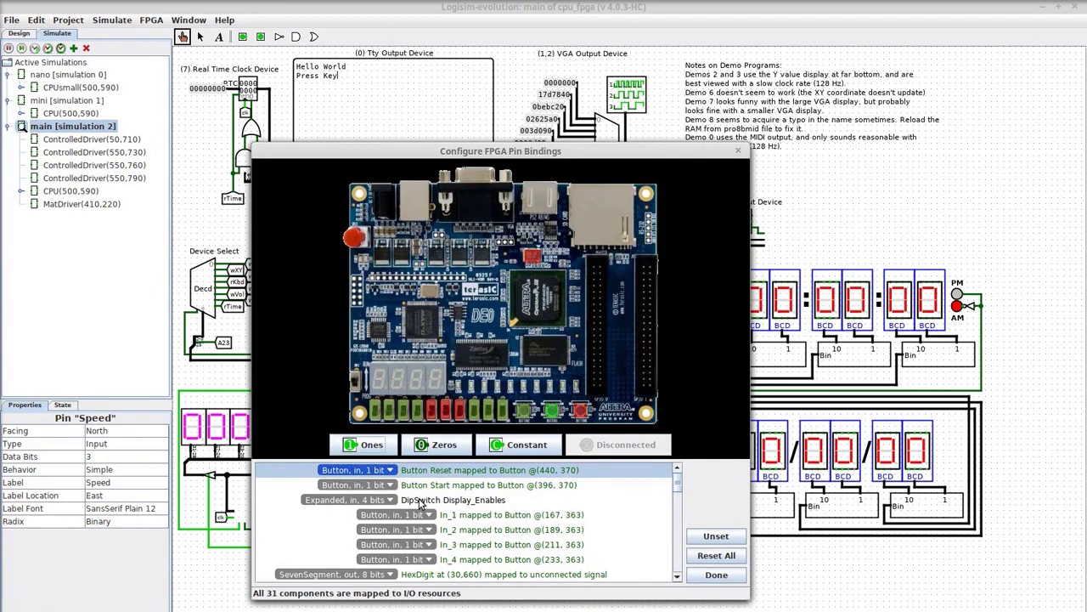
{"action": "left_click", "coordinate": [419, 503]}
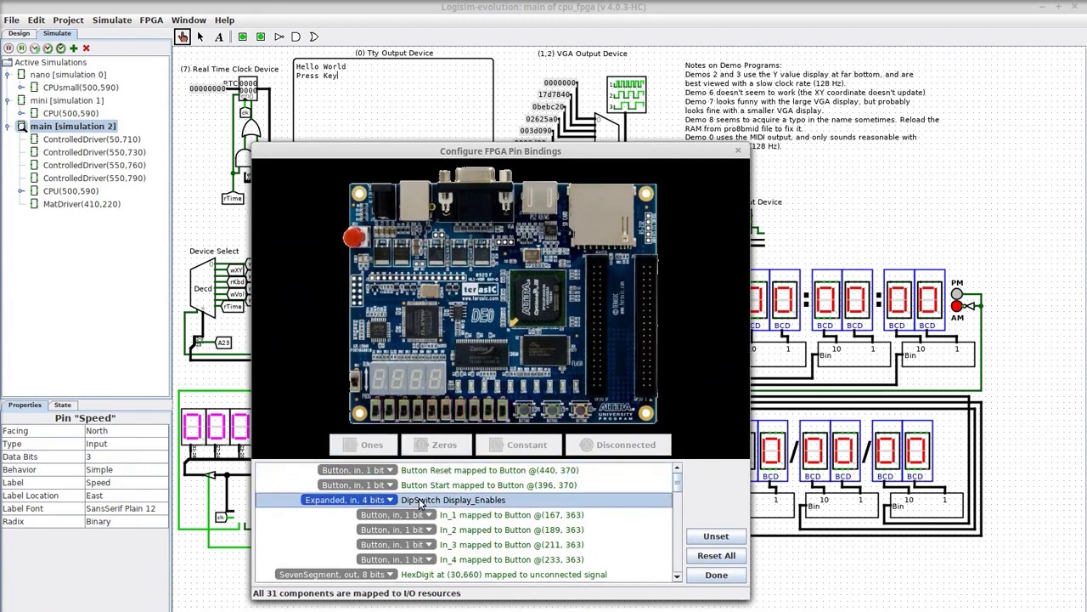
{"action": "left_click", "coordinate": [467, 515]}
{"action": "left_click", "coordinate": [469, 530]}
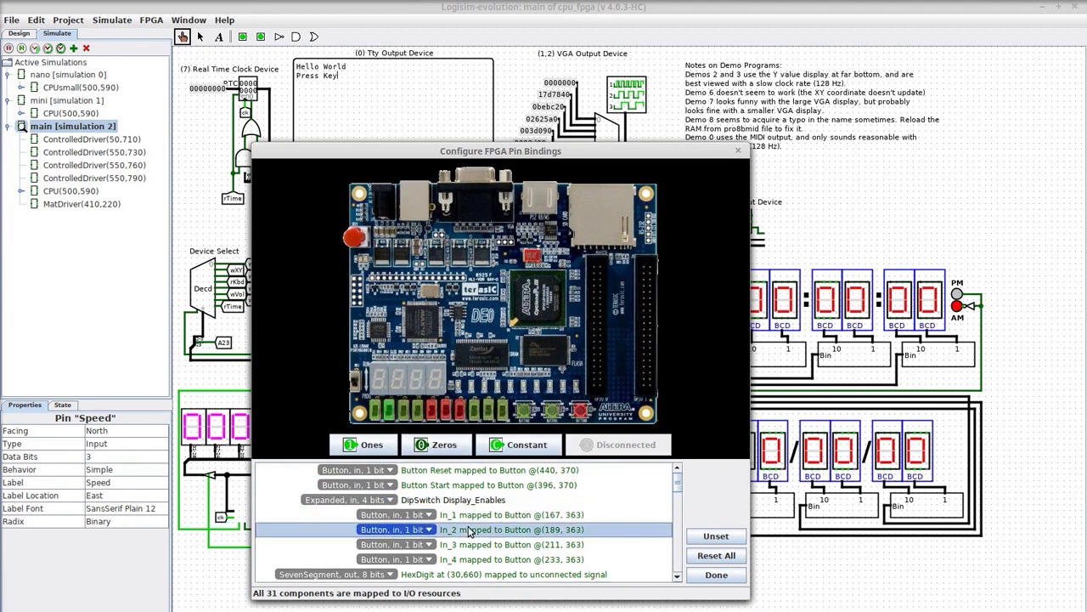
{"action": "left_click", "coordinate": [475, 560]}
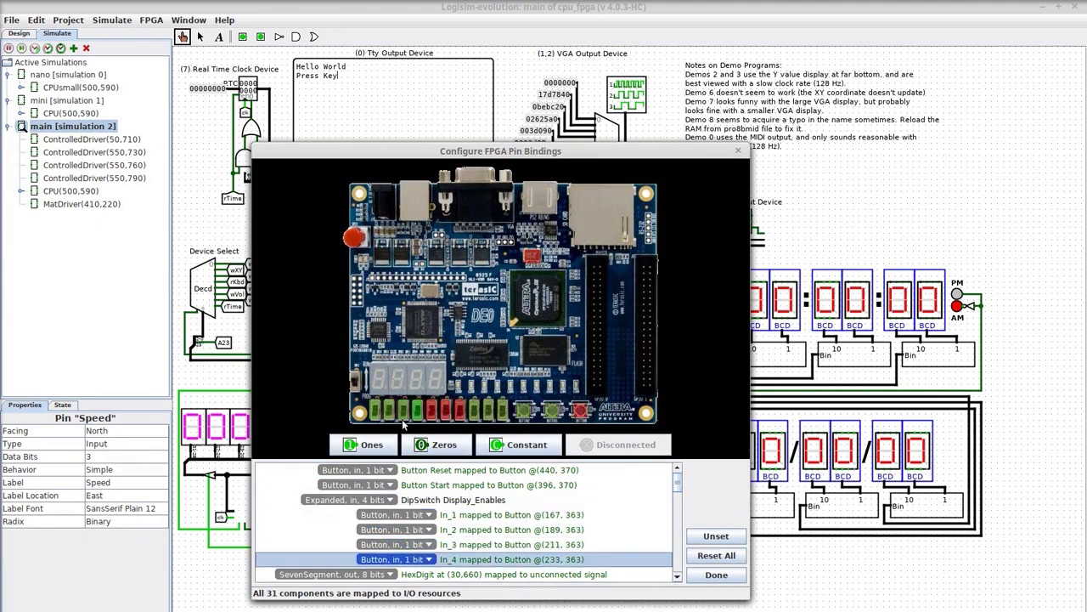
{"action": "left_click_drag", "start_coordinate": [677, 486], "coordinate": [675, 524]}
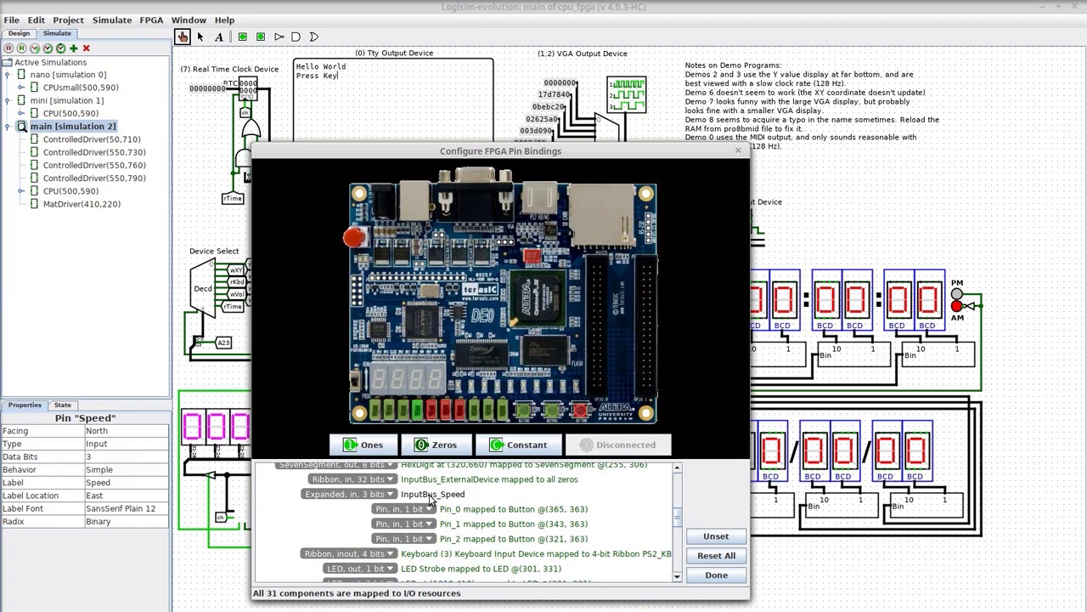
Check the InputBus_Speed bindings for Speed Pin_0 through Pin_2.
{"action": "left_click", "coordinate": [425, 493]}
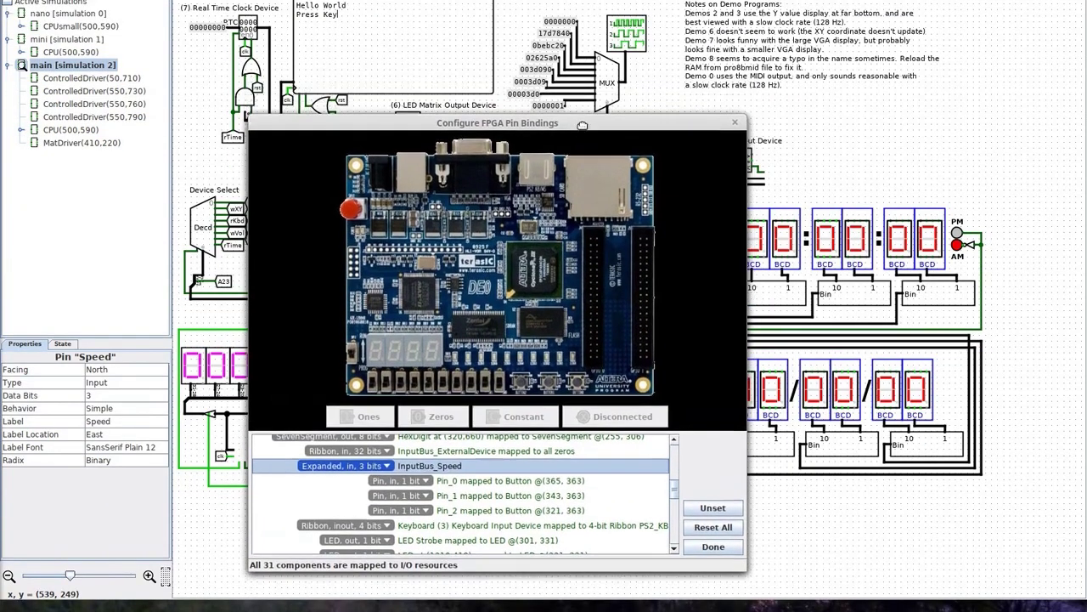
{"action": "left_click_drag", "start_coordinate": [586, 89], "coordinate": [586, 144]}
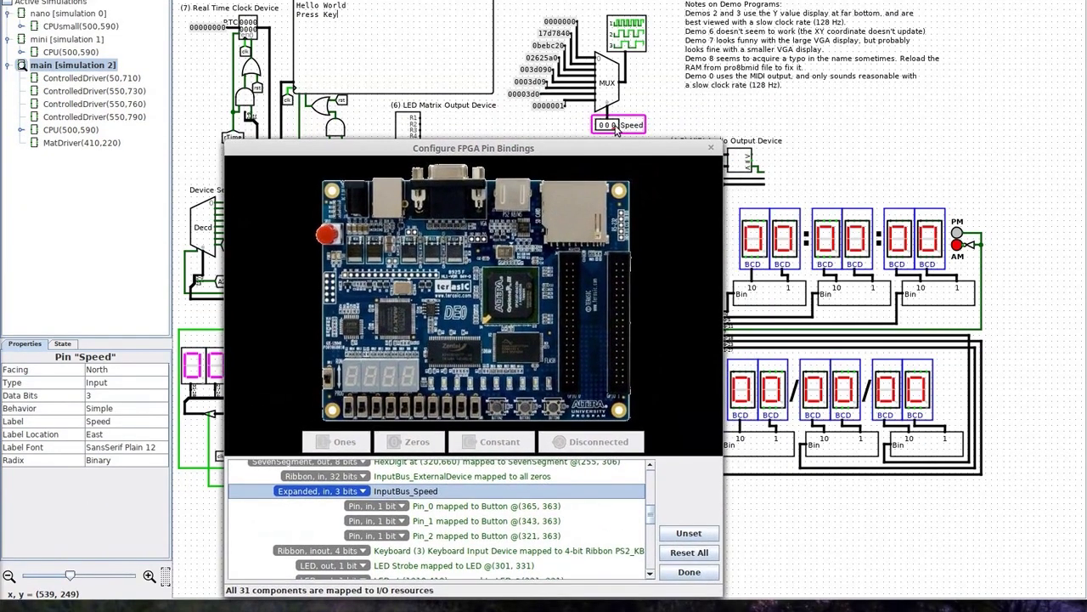
{"action": "left_click", "coordinate": [450, 506]}
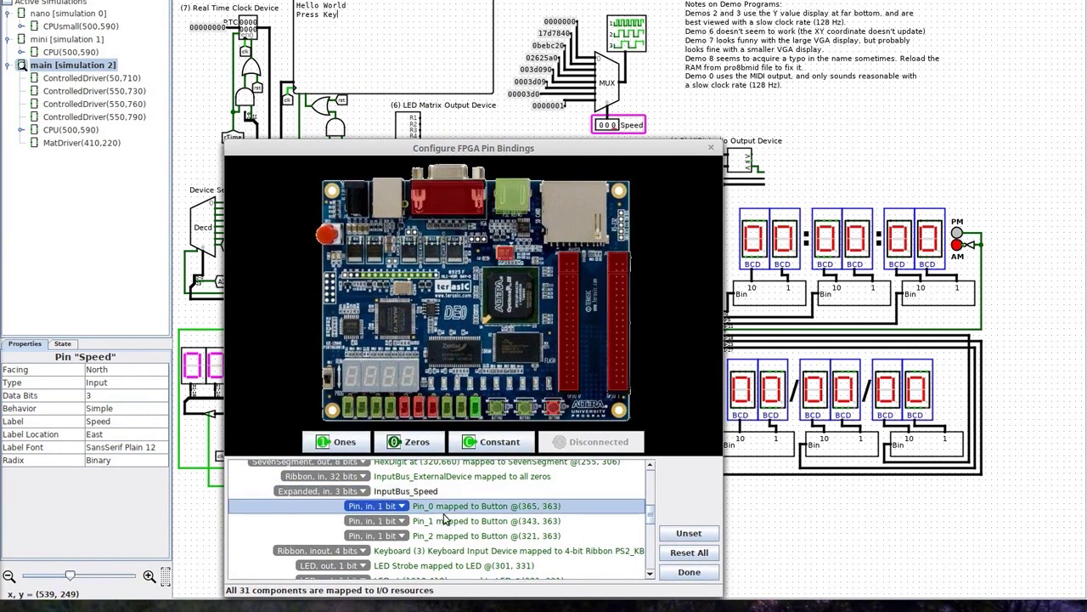
{"action": "left_click", "coordinate": [450, 535]}
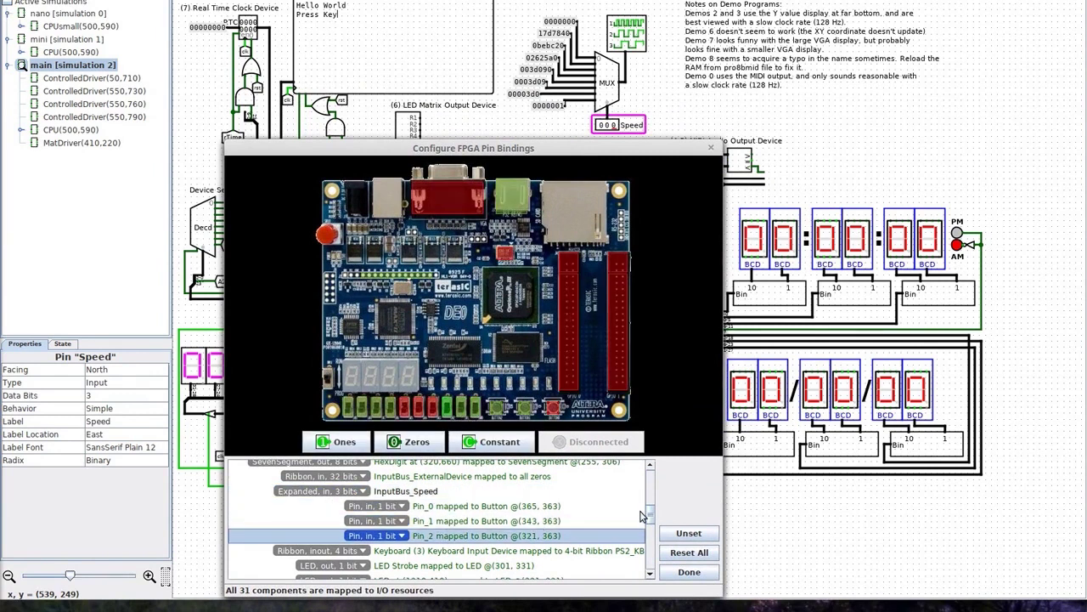
{"action": "scroll", "coordinate": [651, 528], "scroll_direction": "down", "scroll_amount": 1}
{"action": "left_click_drag", "start_coordinate": [651, 528], "coordinate": [651, 541]}
Check the RGB LED red, green and blue bindings and the TTY-to-LCD binding, then accept and download.
{"action": "left_click", "coordinate": [413, 474]}
{"action": "left_click", "coordinate": [455, 490]}
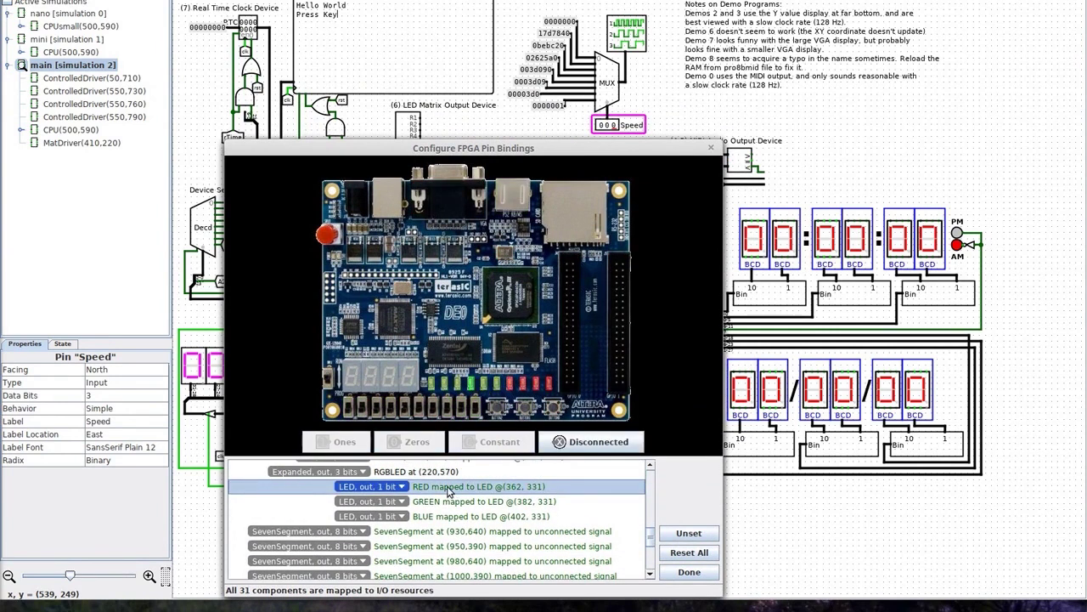
{"action": "left_click", "coordinate": [432, 505]}
{"action": "left_click", "coordinate": [437, 518]}
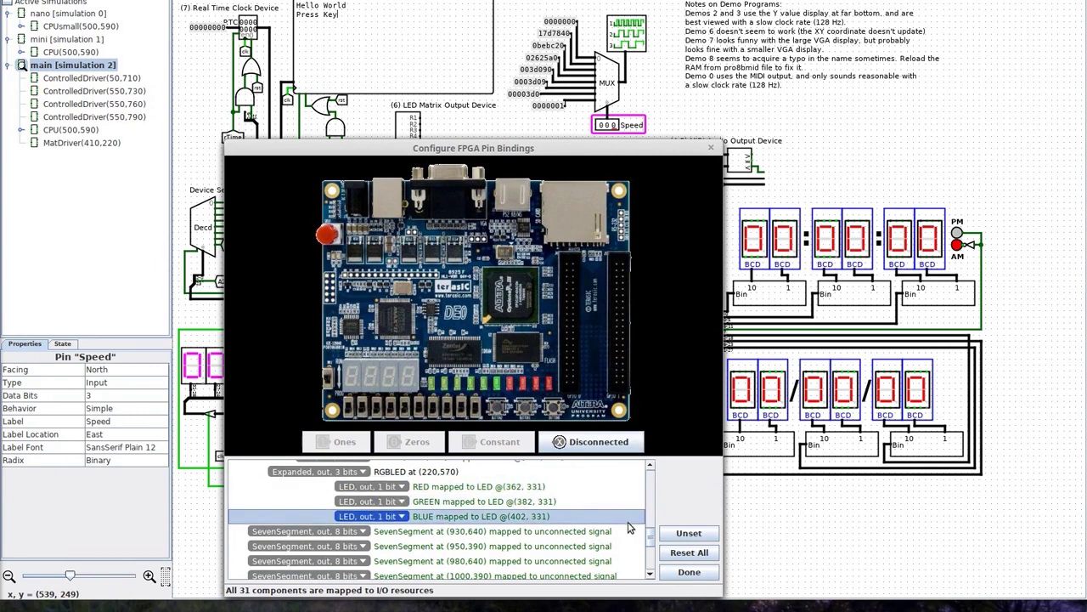
{"action": "left_click_drag", "start_coordinate": [649, 539], "coordinate": [649, 566]}
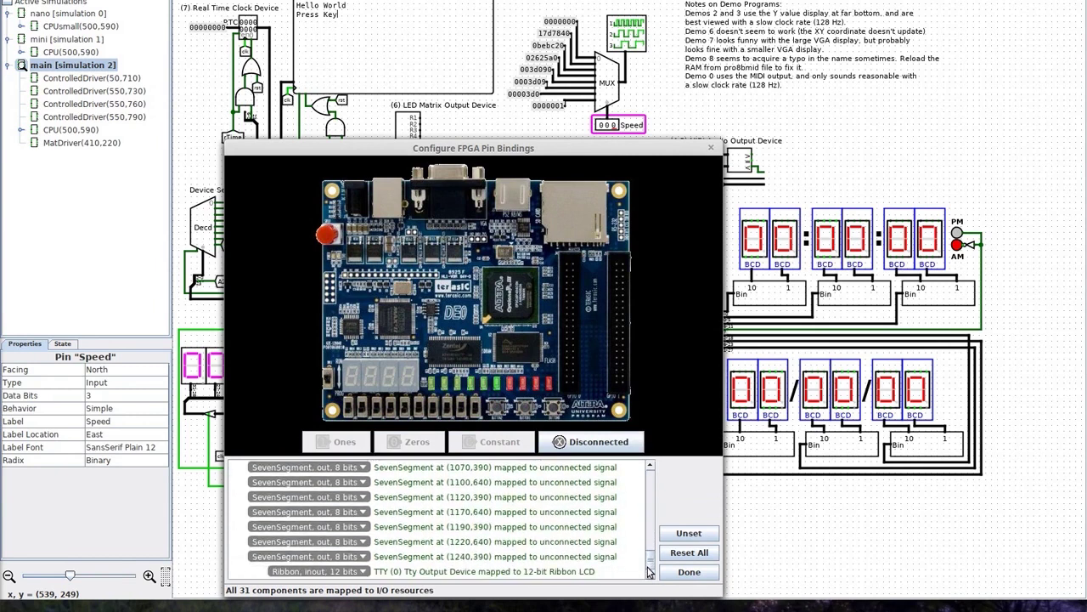
{"action": "left_click", "coordinate": [534, 571]}
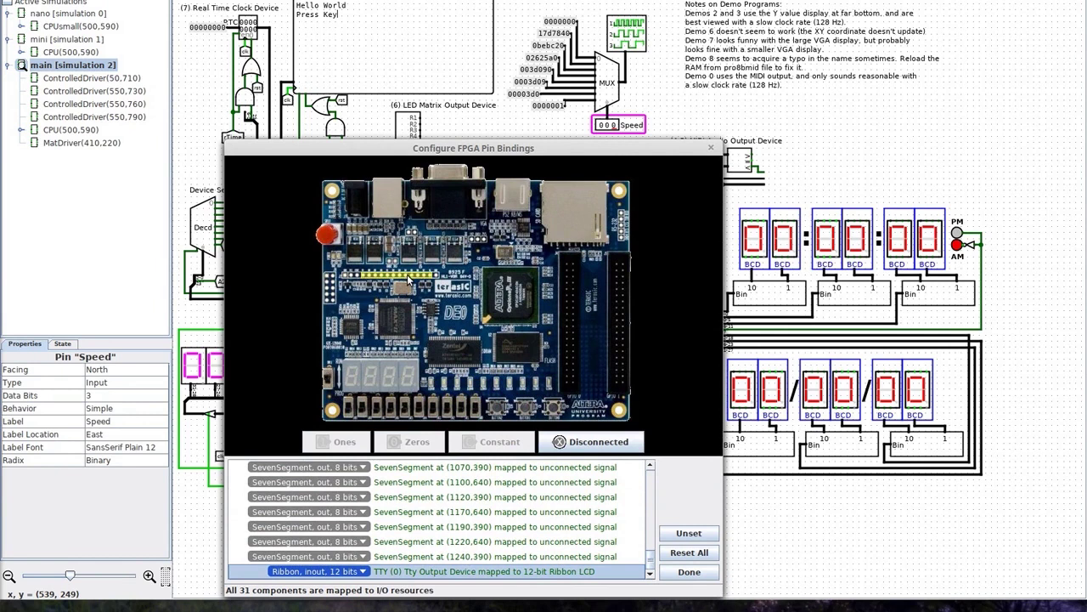
{"action": "left_click_drag", "start_coordinate": [651, 561], "coordinate": [653, 471]}
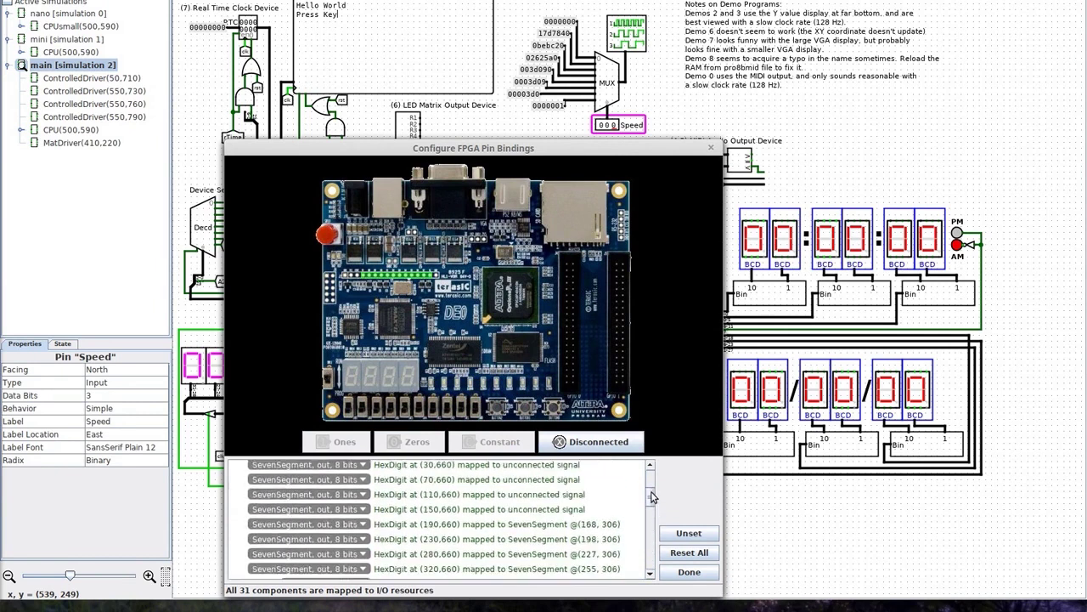
{"action": "left_click", "coordinate": [686, 573]}
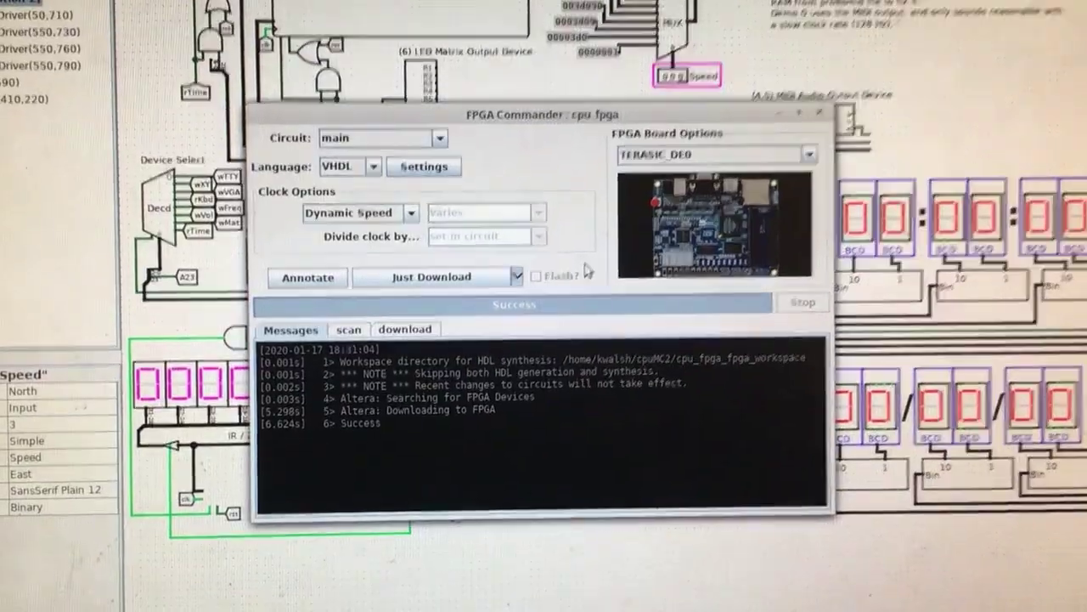